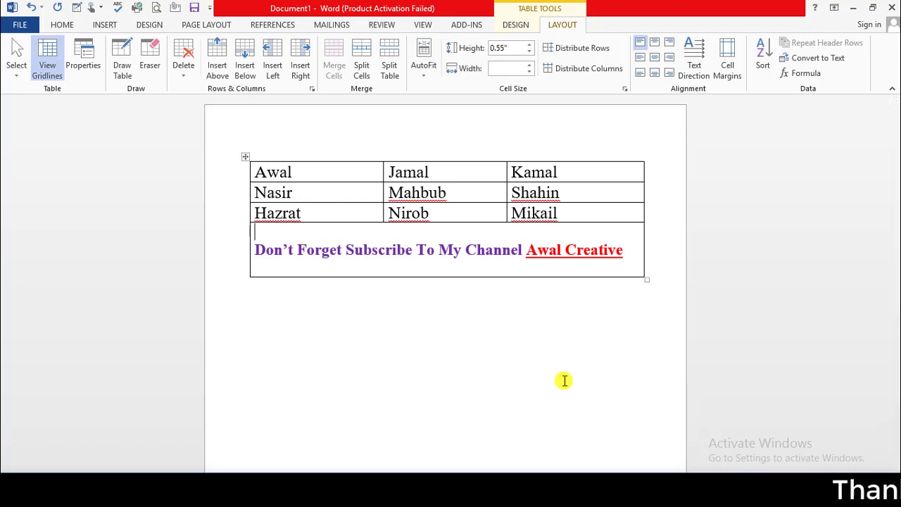
Select Awal in the first cell and align it top centre, then top right
left_click(545, 22)
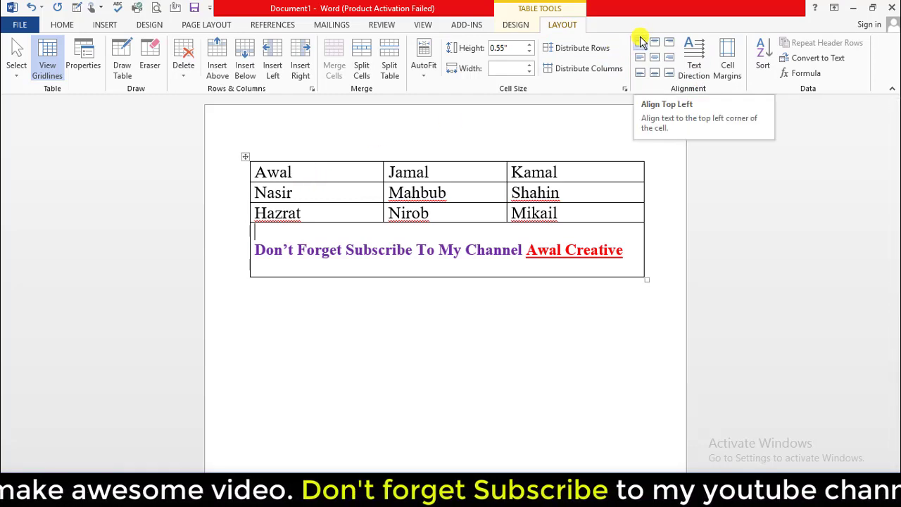
left_click(277, 171)
left_click_drag(356, 170, 256, 173)
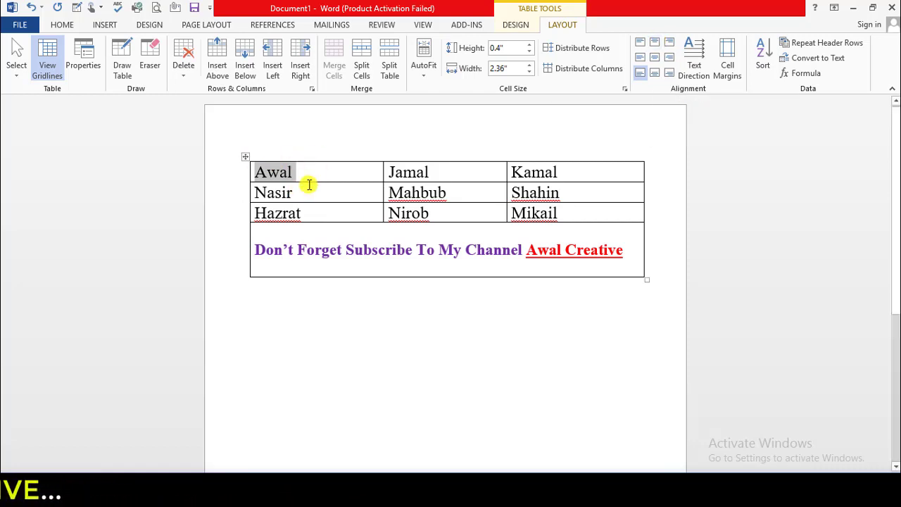
left_click(655, 43)
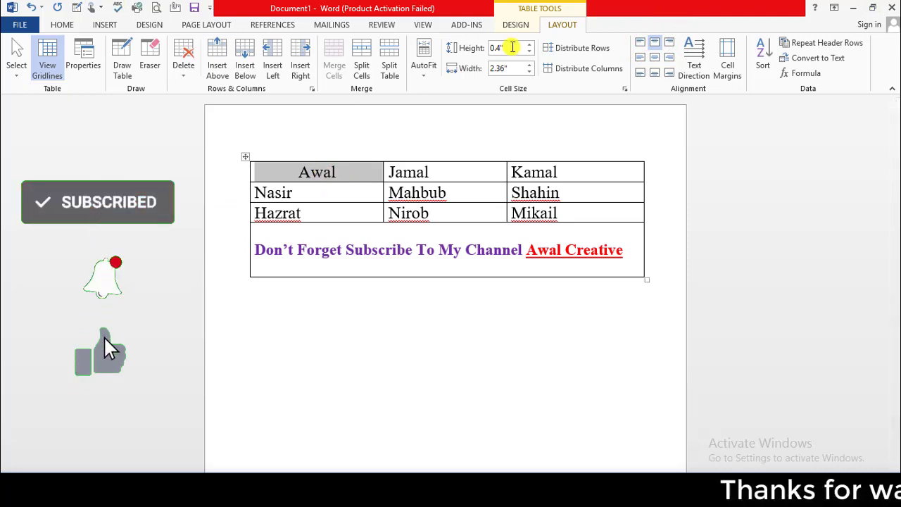
left_click(668, 43)
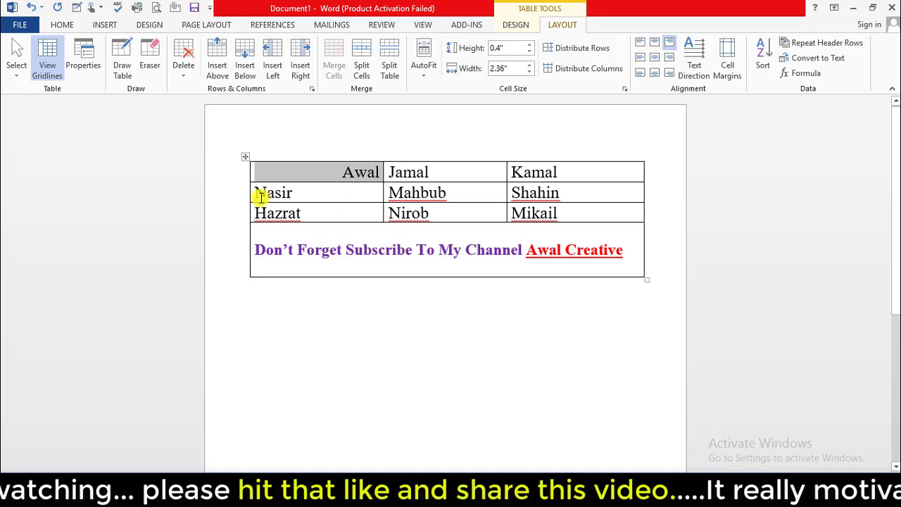
Try centre and right alignments on Nasir and Hazrat, then align the whole first column top left
left_click_drag(259, 196, 295, 214)
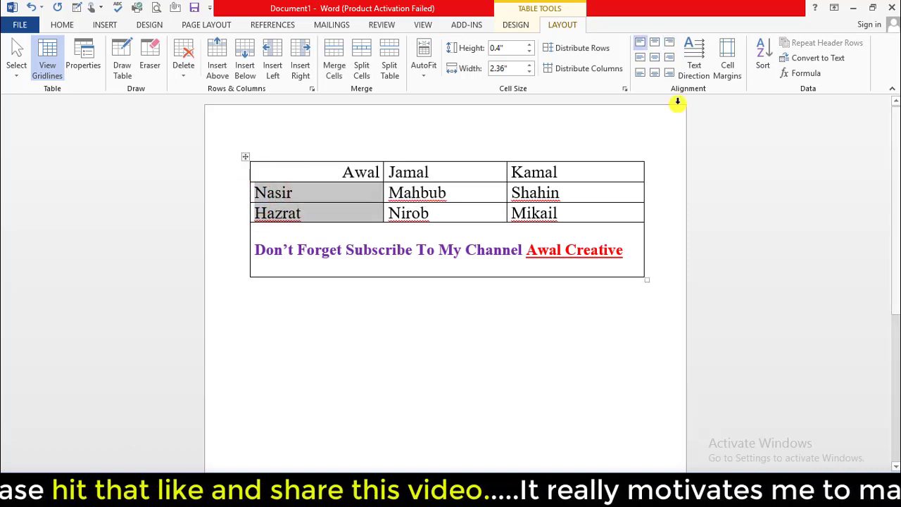
left_click(642, 59)
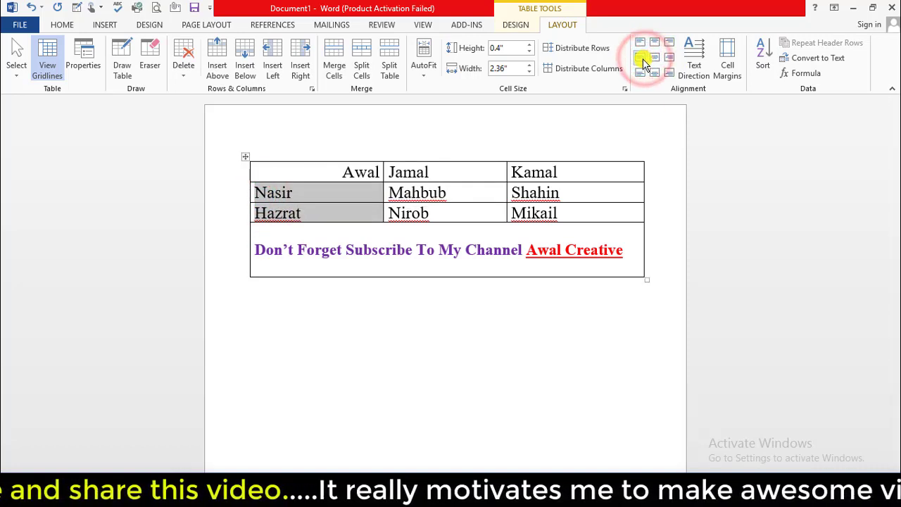
left_click(640, 59)
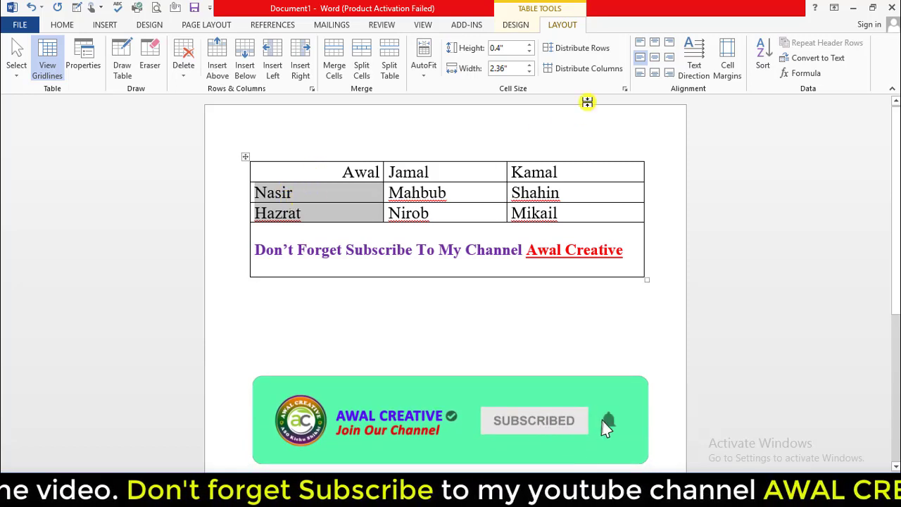
left_click(653, 57)
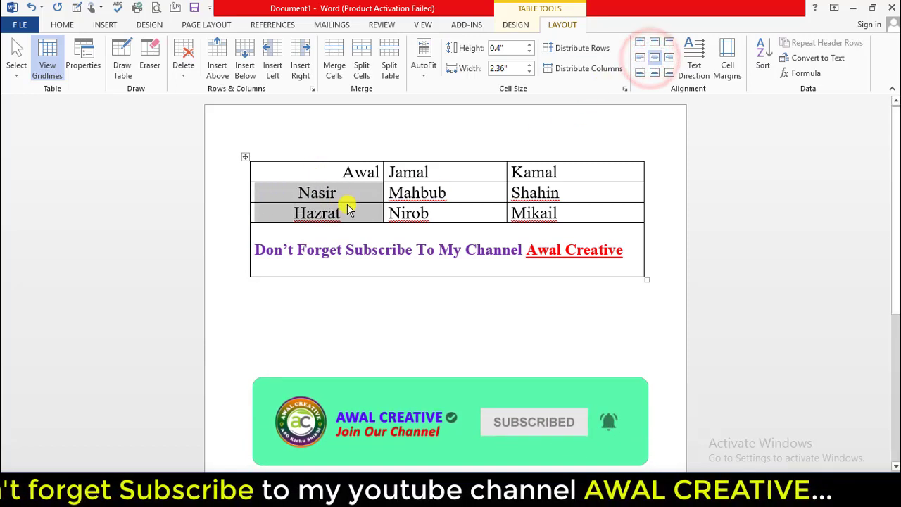
left_click(668, 57)
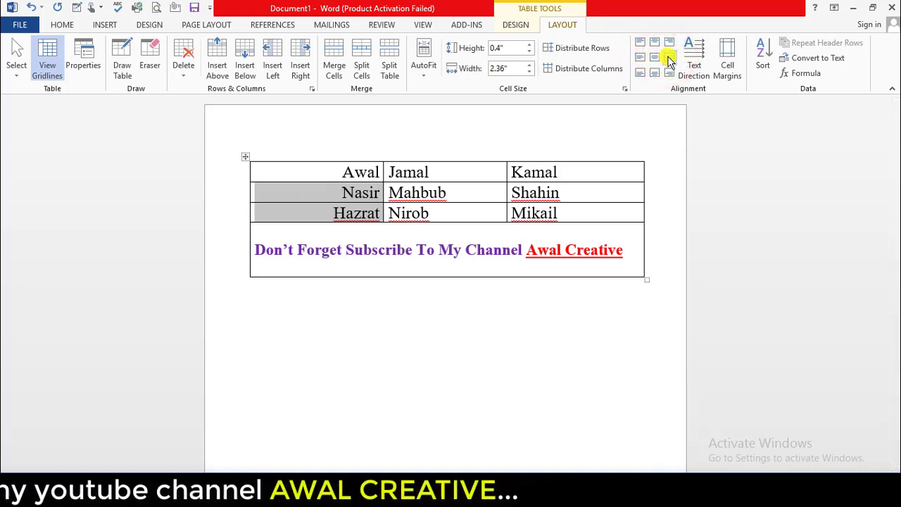
left_click_drag(342, 173, 369, 214)
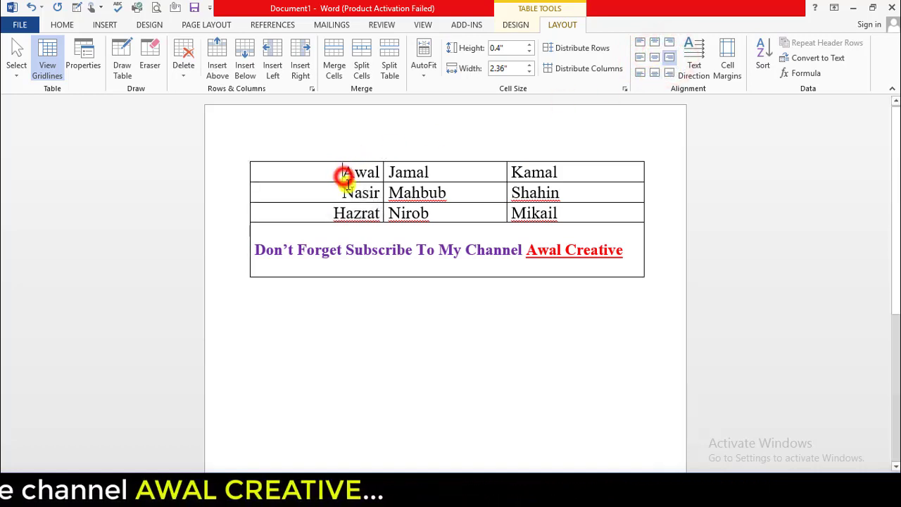
left_click(639, 43)
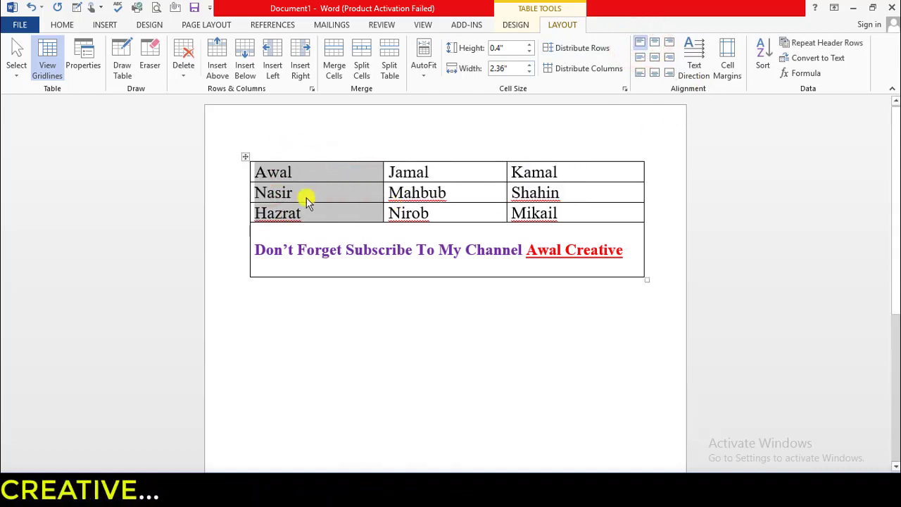
Cycle the first column through the centre and left alignments, finishing with Align Top Right
left_click(652, 72)
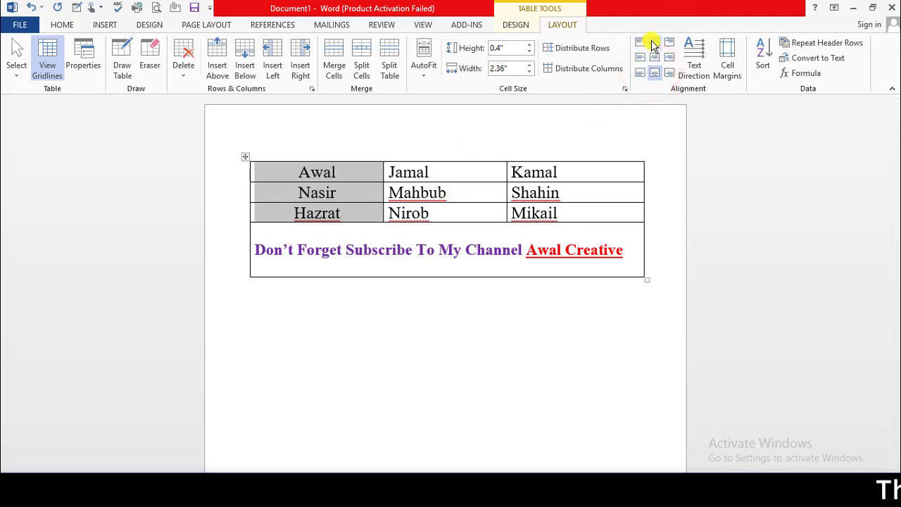
left_click(653, 42)
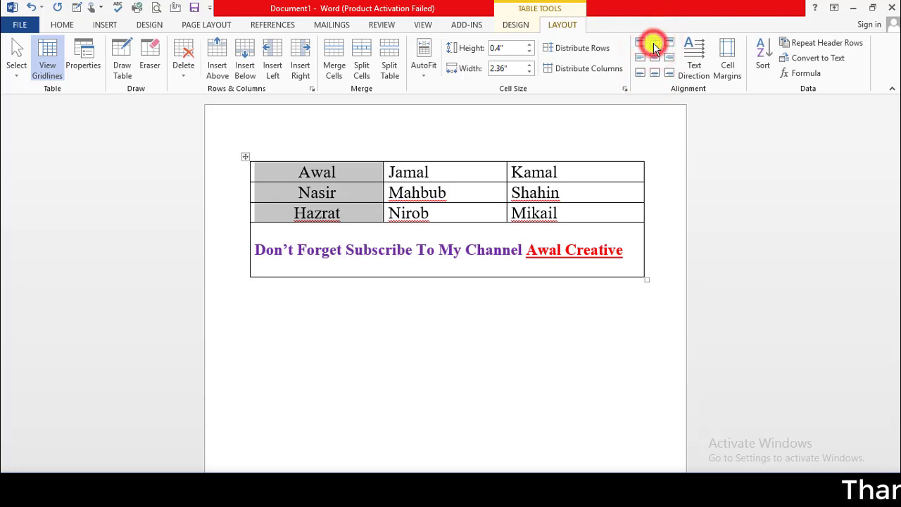
left_click(654, 57)
left_click(653, 75)
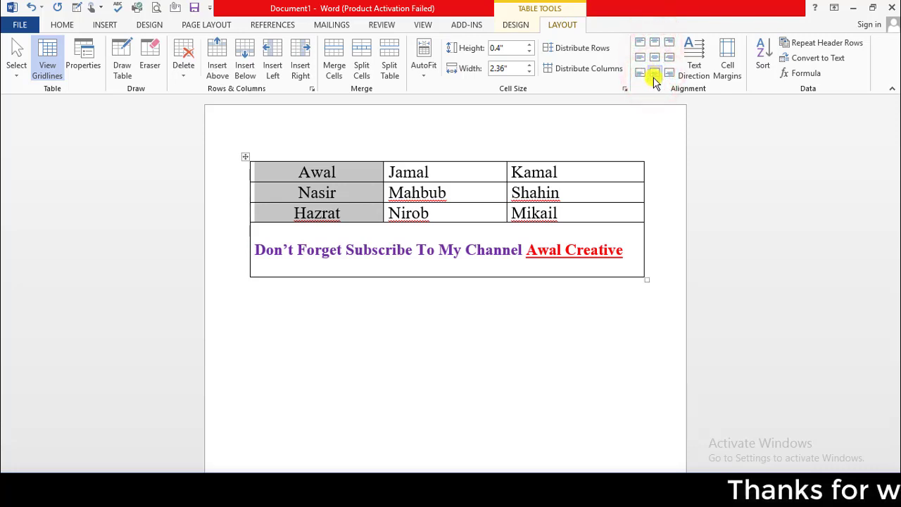
left_click(640, 43)
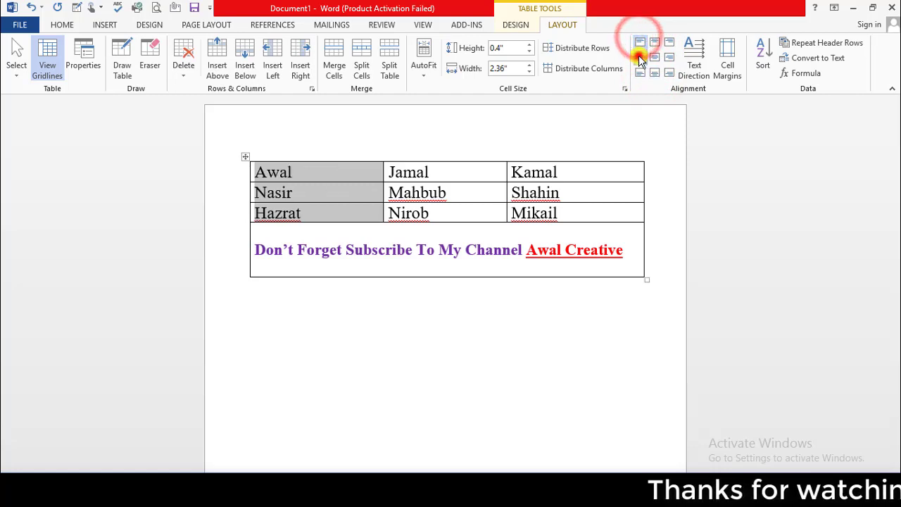
left_click(639, 57)
left_click(638, 73)
left_click(670, 42)
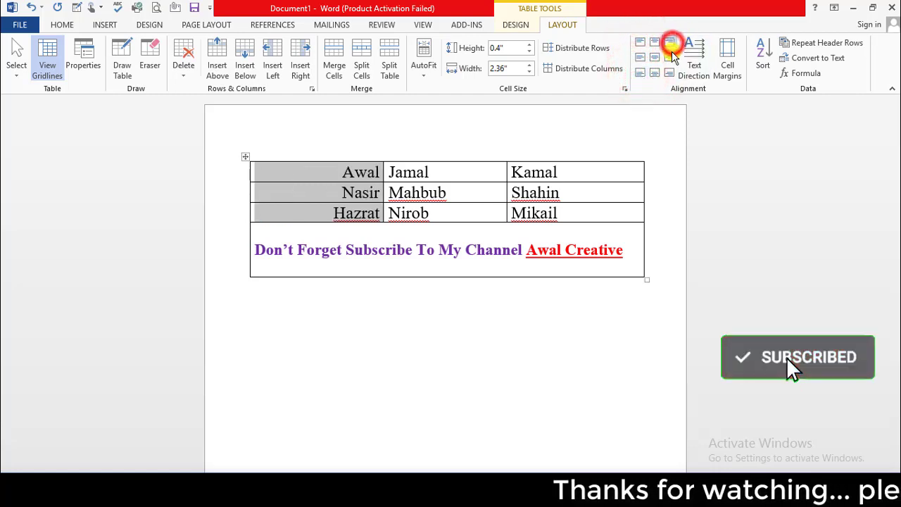
left_click(669, 58)
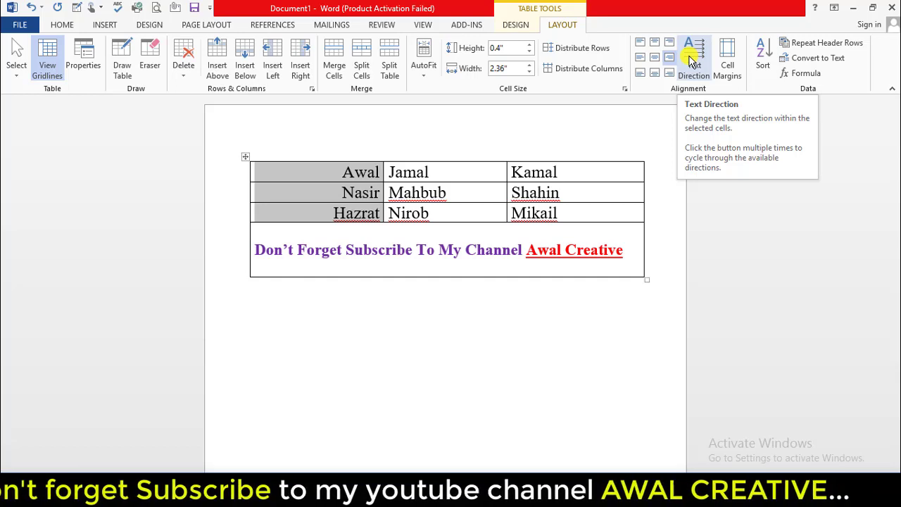
Cycle the names through vertical text directions, undo back to horizontal, and align them top left
left_click(691, 56)
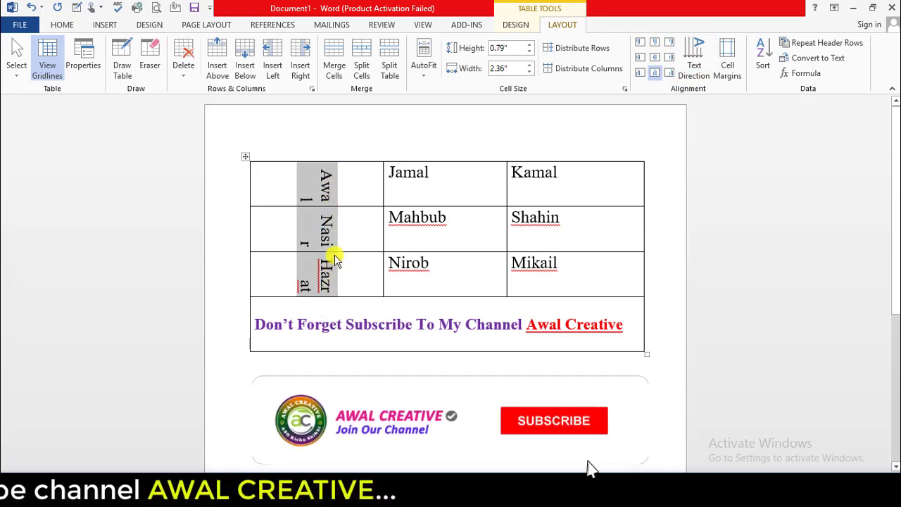
left_click(692, 66)
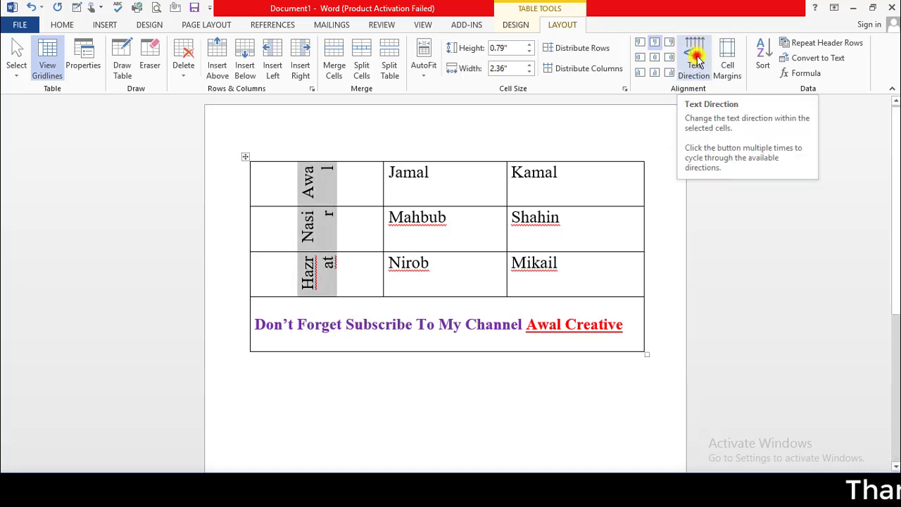
left_click(696, 61)
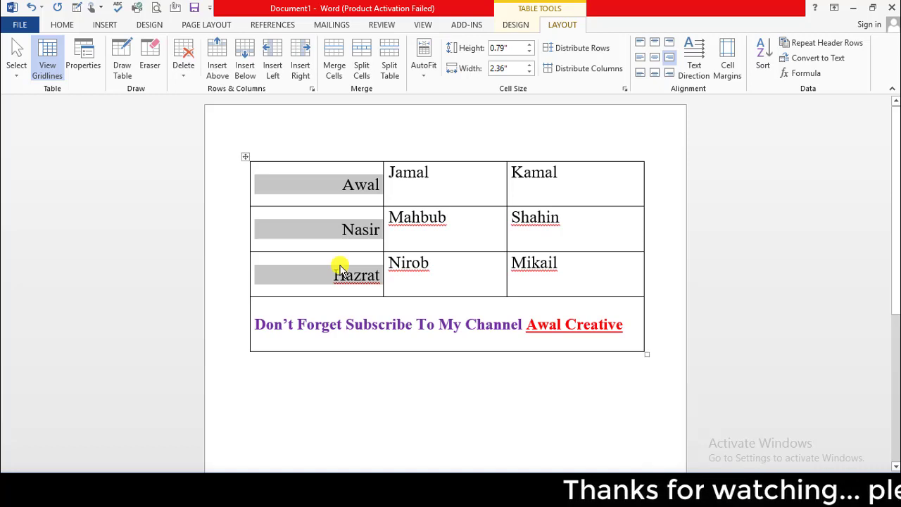
key("ctrl+z")
key("ctrl+z")
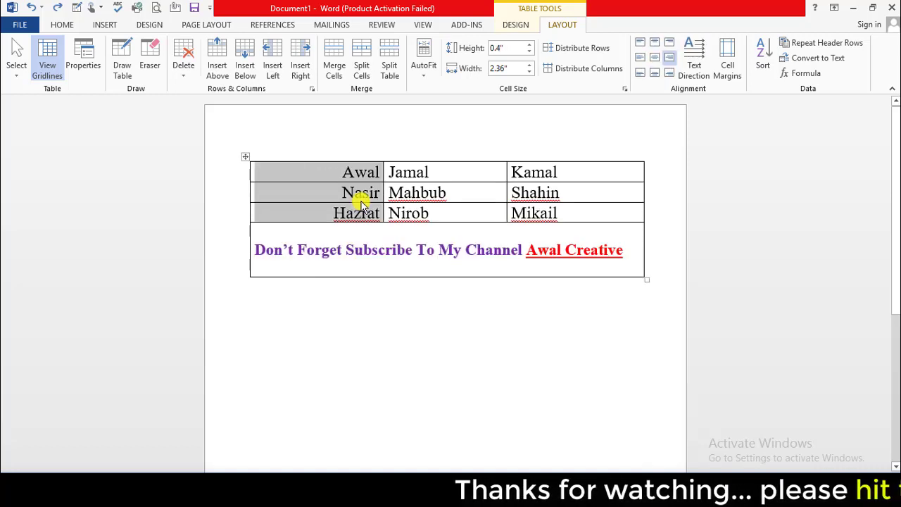
left_click(638, 42)
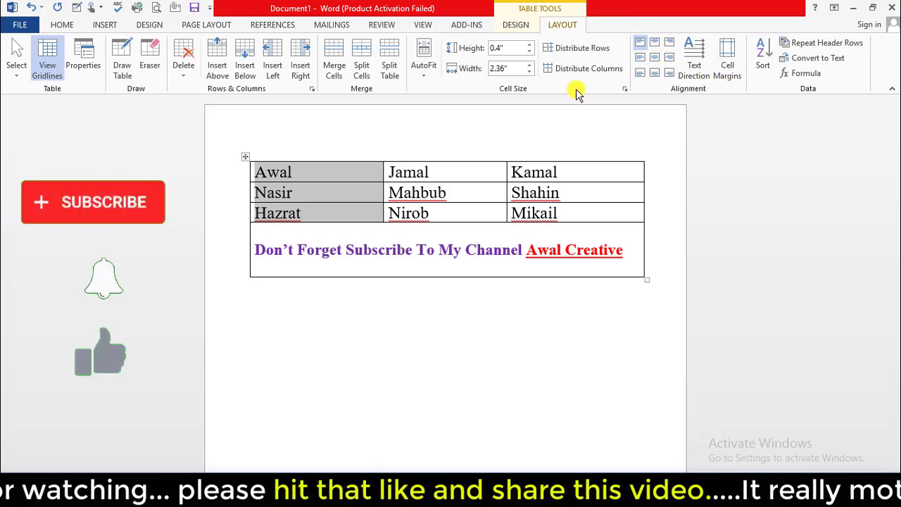
left_click(438, 193)
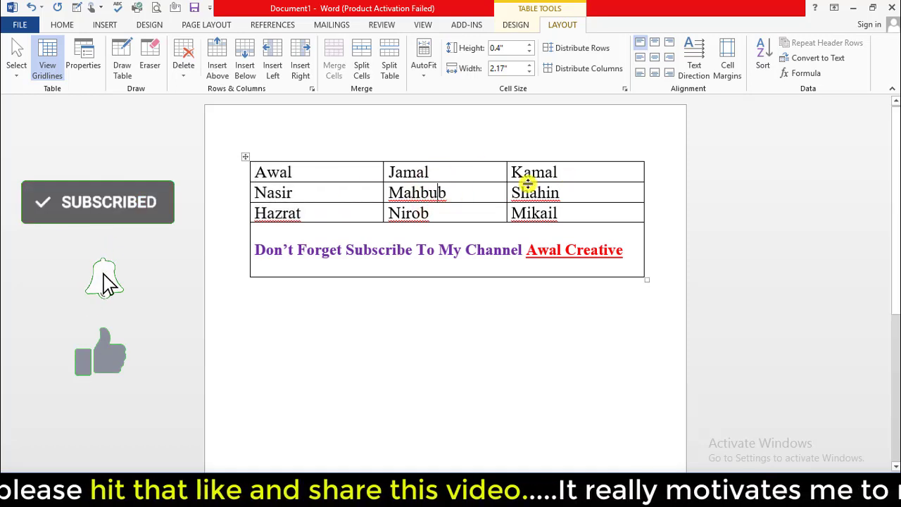
left_click(257, 174)
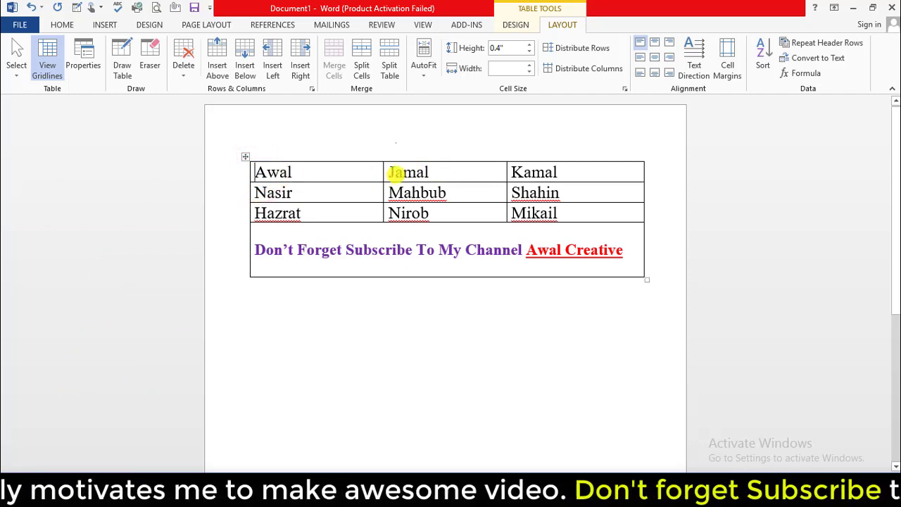
mouse_move(383, 172)
left_click_drag(384, 172, 385, 214)
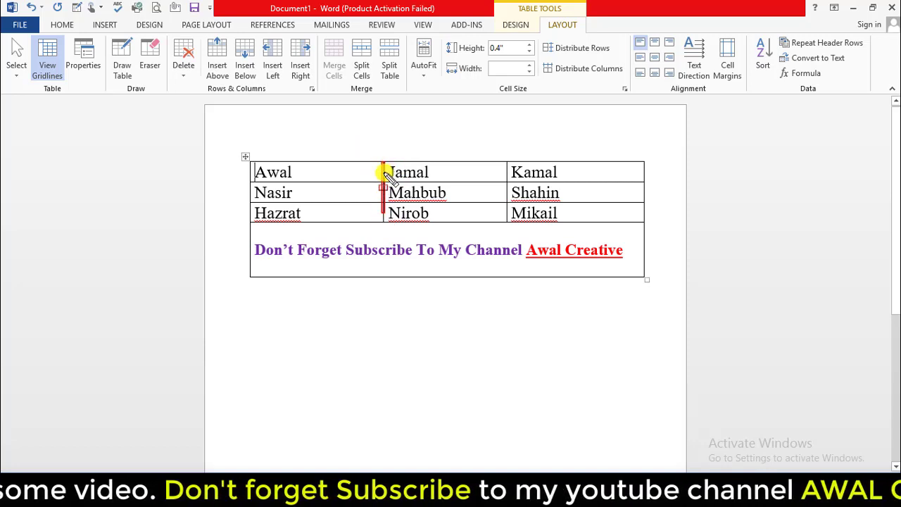
left_click(389, 171)
left_click_drag(389, 171, 387, 190)
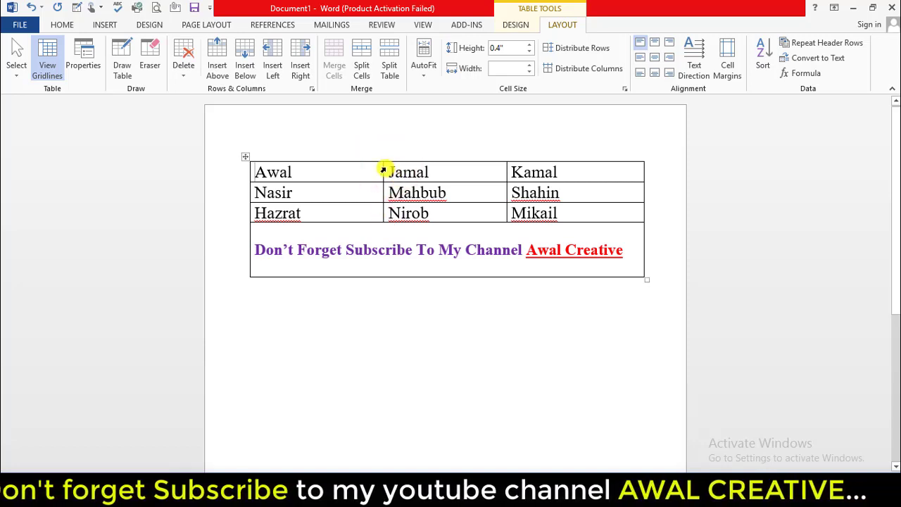
left_click(387, 170)
type("n")
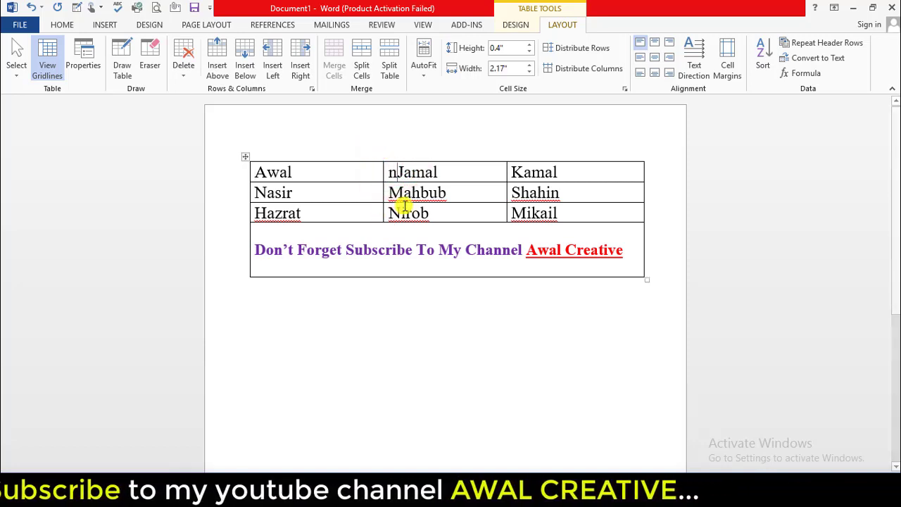
type("nnn nn")
key("BackSpace")
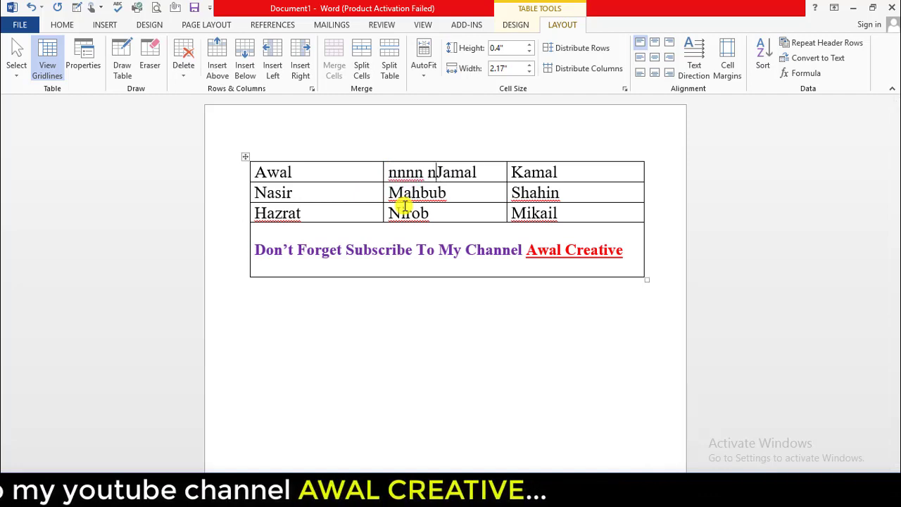
key("BackSpace")
key("BackSpace")
key("BackSpace")
key("BackSpace")
key("BackSpace")
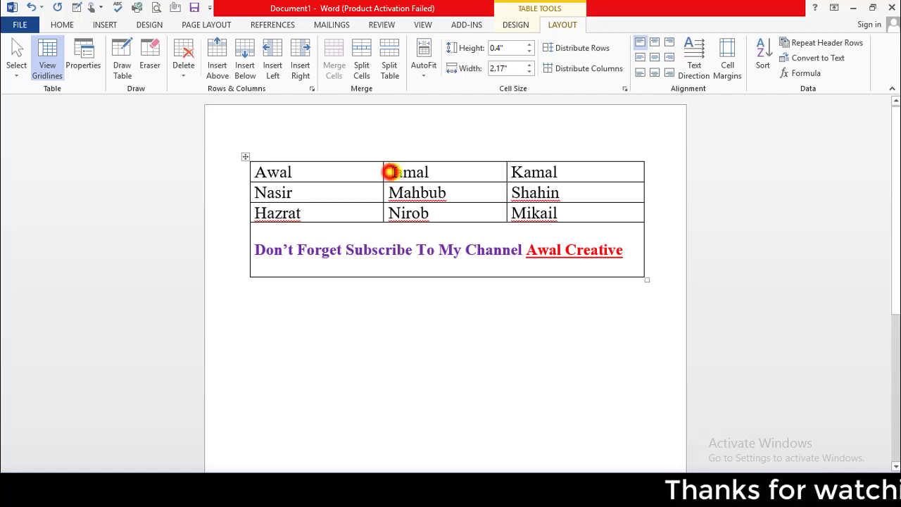
Select Jamal and open the table's Cell Margins options, moving the dialog below the table
left_click_drag(389, 172, 430, 172)
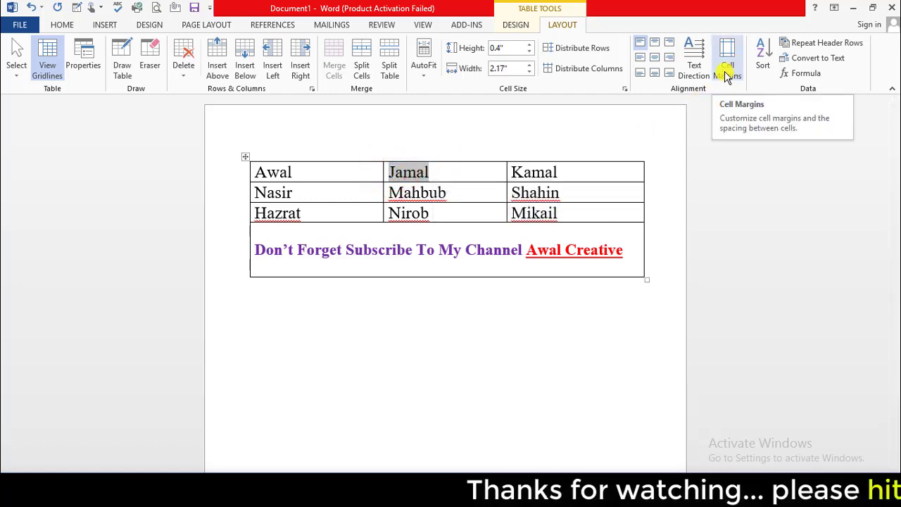
left_click(726, 70)
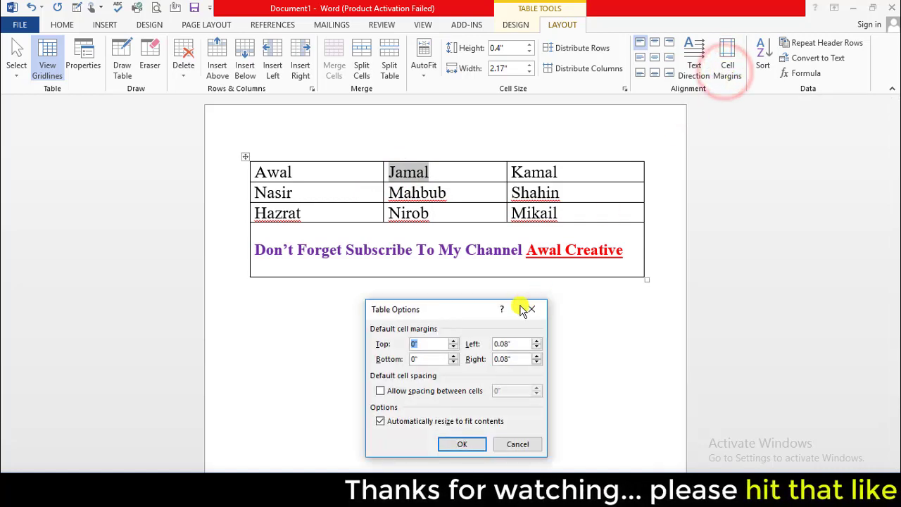
left_click_drag(455, 307, 442, 280)
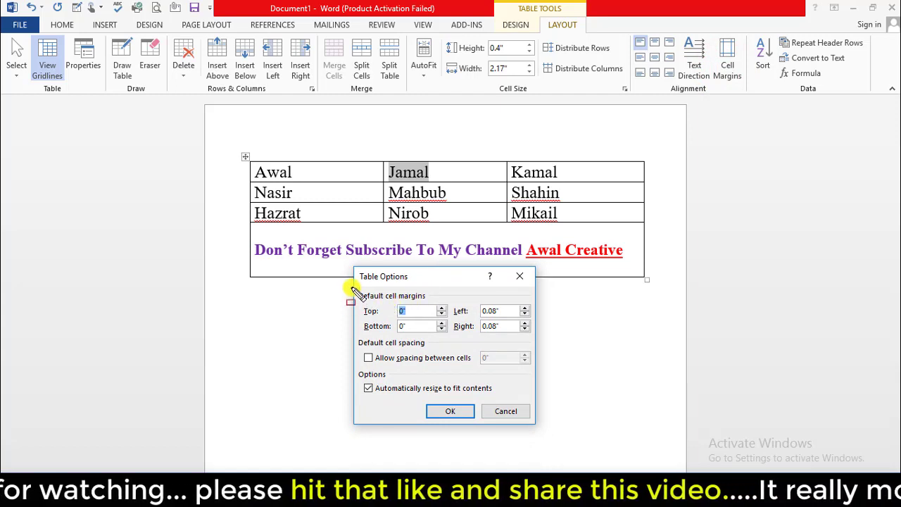
left_click_drag(366, 290, 437, 304)
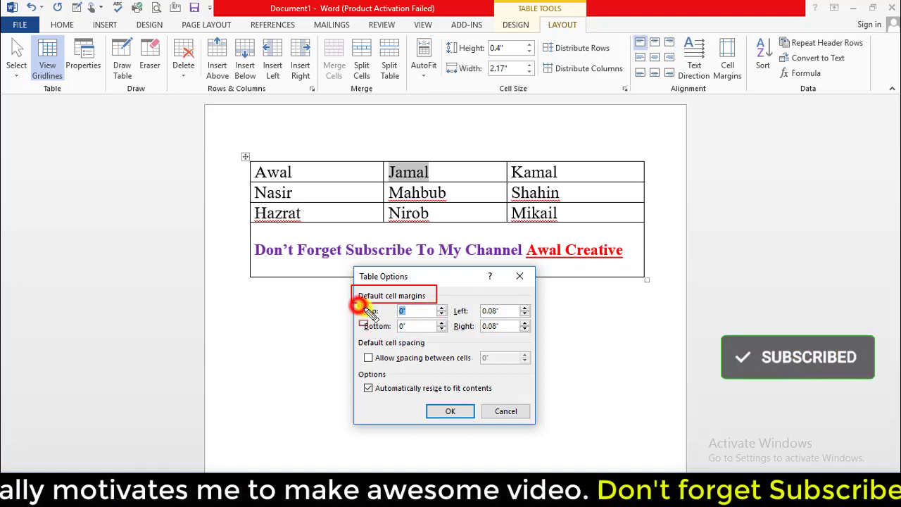
left_click_drag(365, 308, 446, 341)
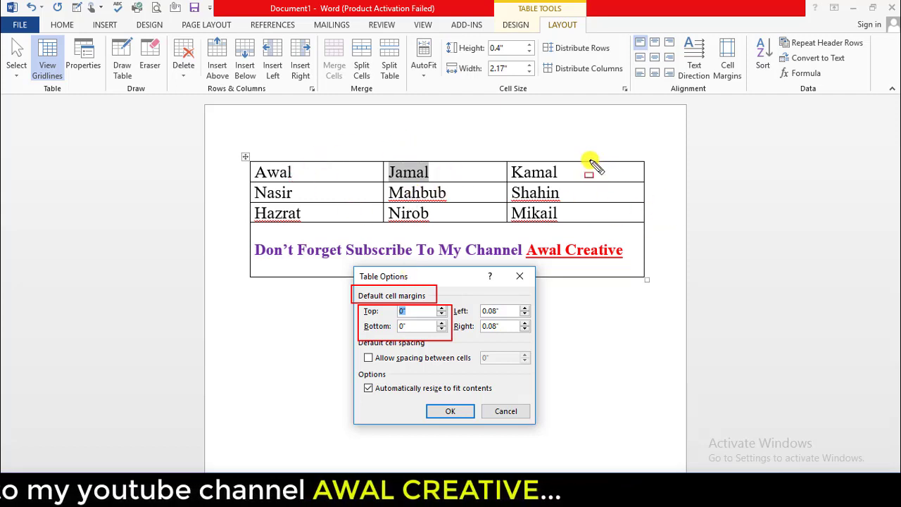
left_click_drag(590, 163, 649, 185)
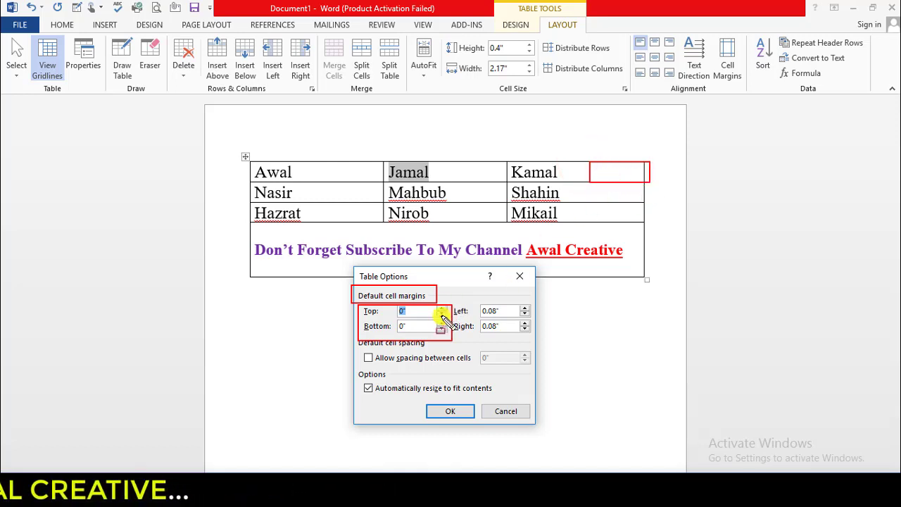
key("Escape")
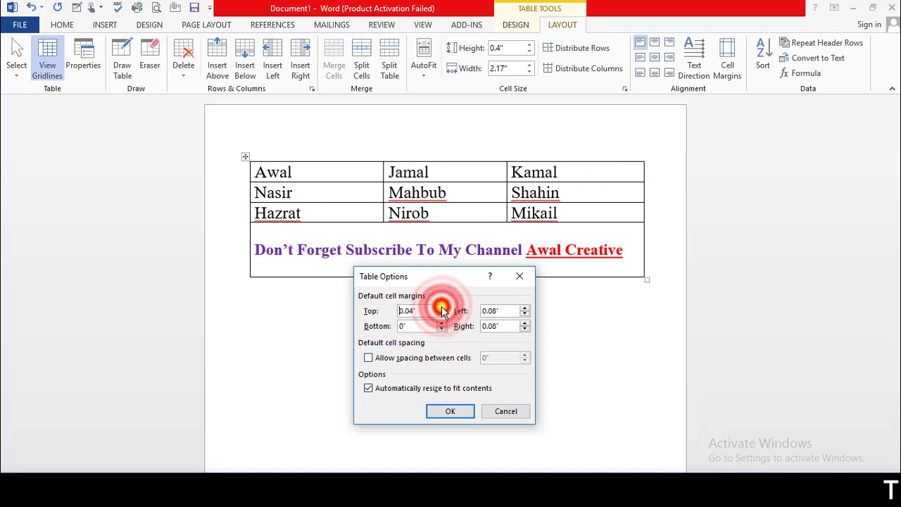
Apply a 0.04" default top cell margin and check the slightly taller rows
double_click(408, 310)
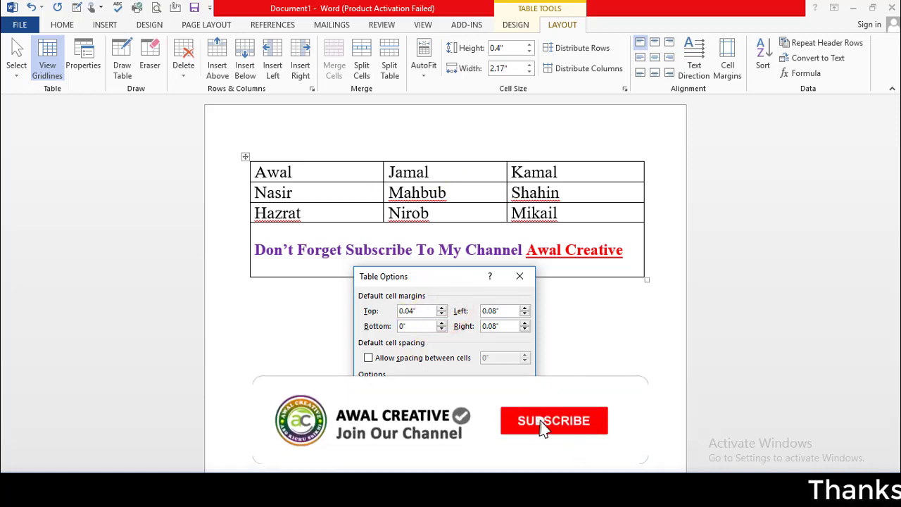
key("Return")
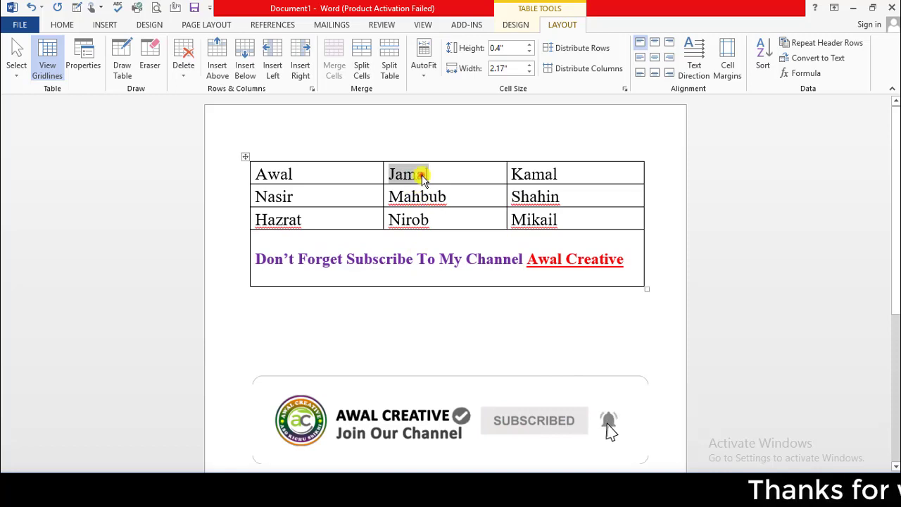
left_click(421, 176)
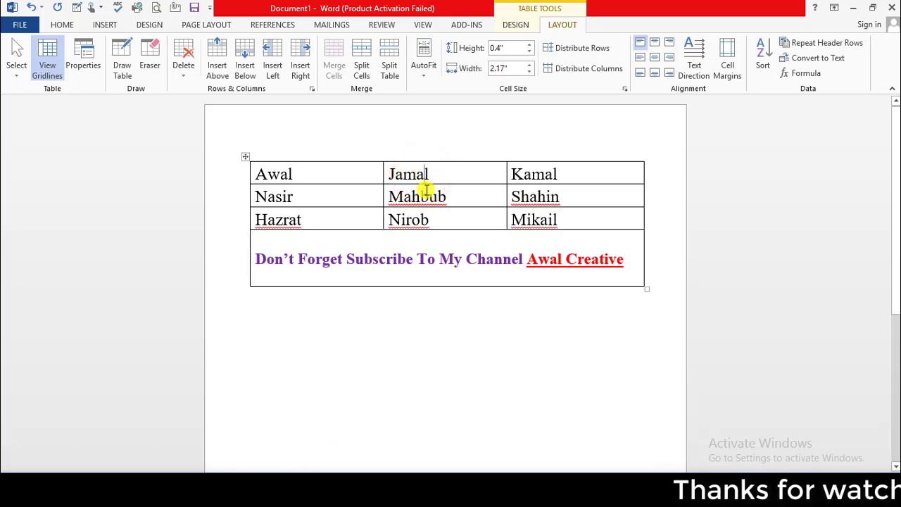
mouse_move(392, 163)
left_mouse_down()
mouse_move(431, 170)
mouse_move(405, 194)
mouse_move(433, 189)
left_mouse_up()
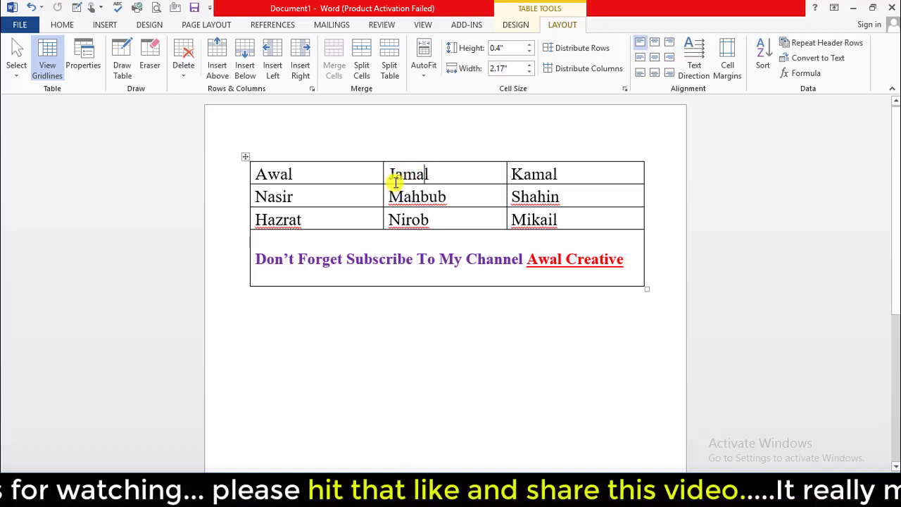
left_click_drag(391, 174, 428, 174)
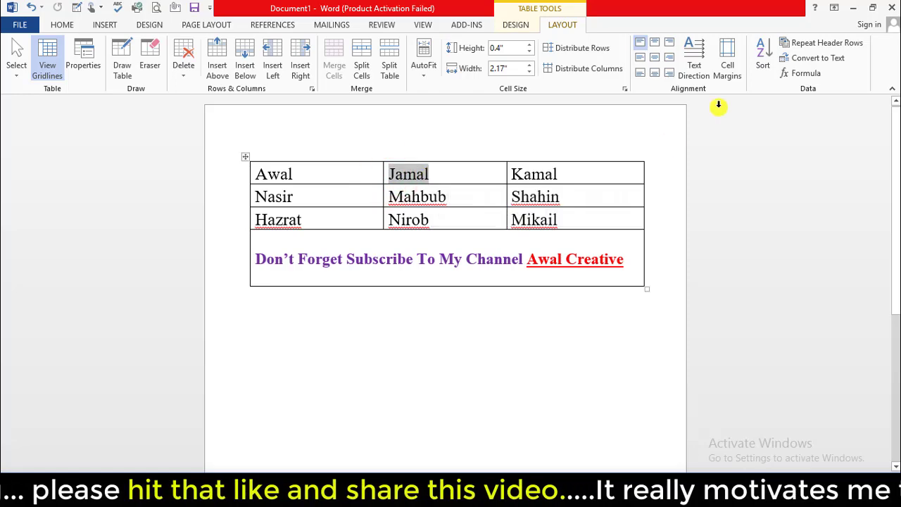
Raise the default top cell margin to 0.12" in Table Options and apply it
left_click(732, 60)
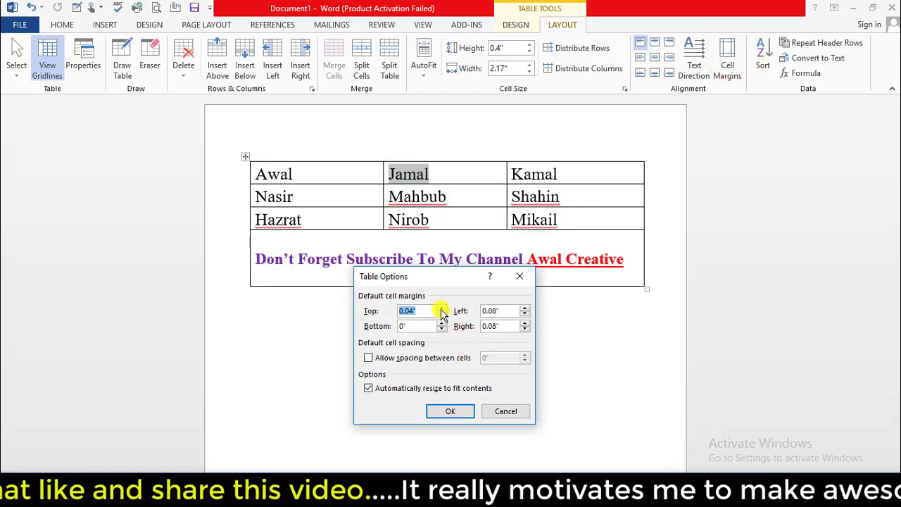
left_click(441, 308)
left_click(442, 309)
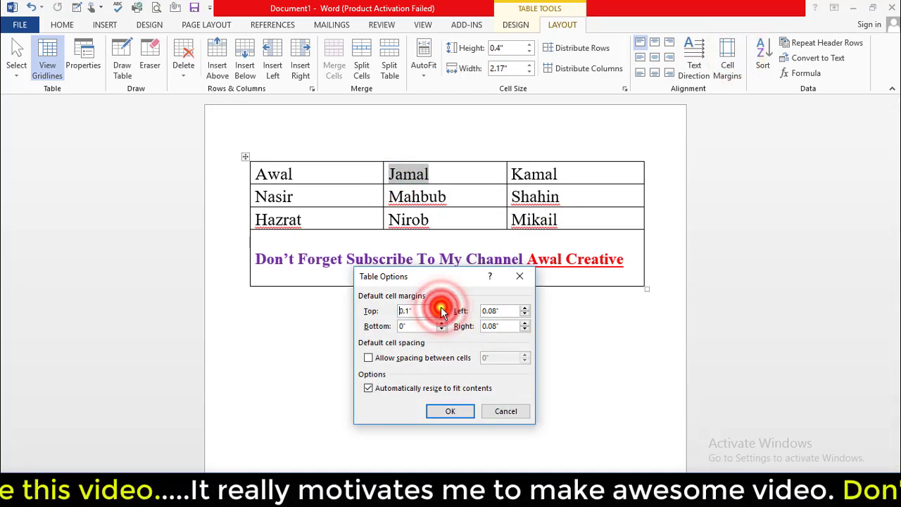
left_click(441, 308)
left_click(441, 309)
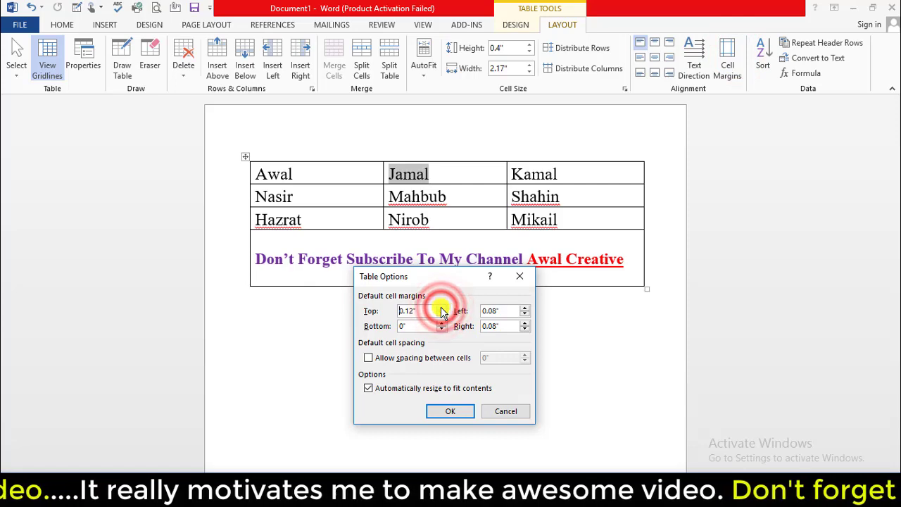
left_click(458, 412)
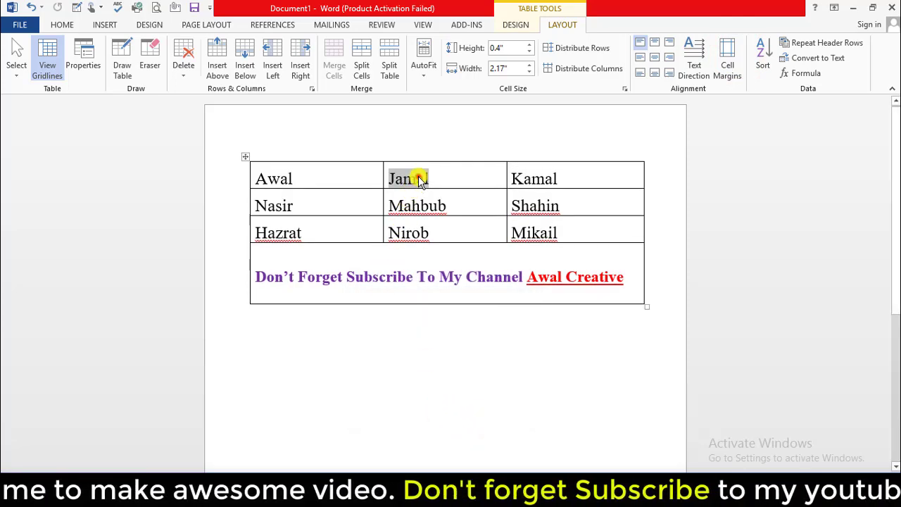
left_click(415, 176)
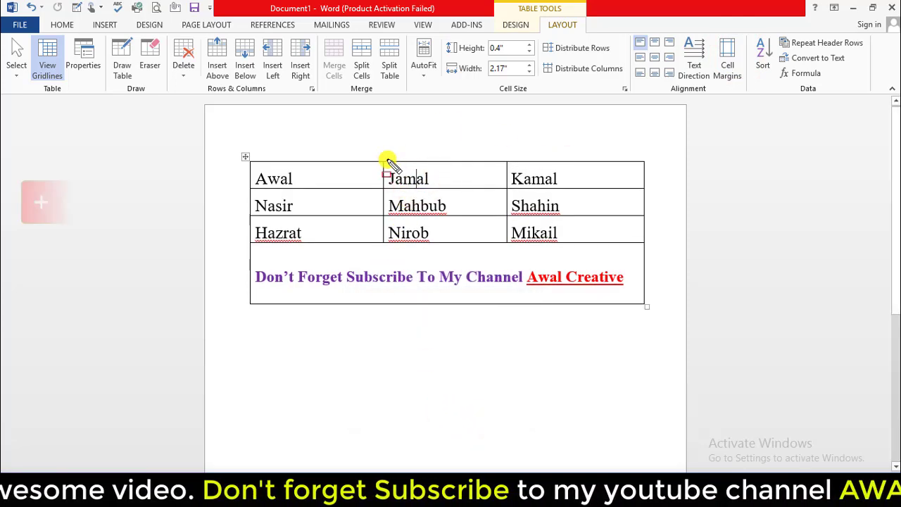
mouse_move(380, 160)
left_mouse_down()
mouse_move(428, 174)
mouse_move(505, 170)
left_mouse_up()
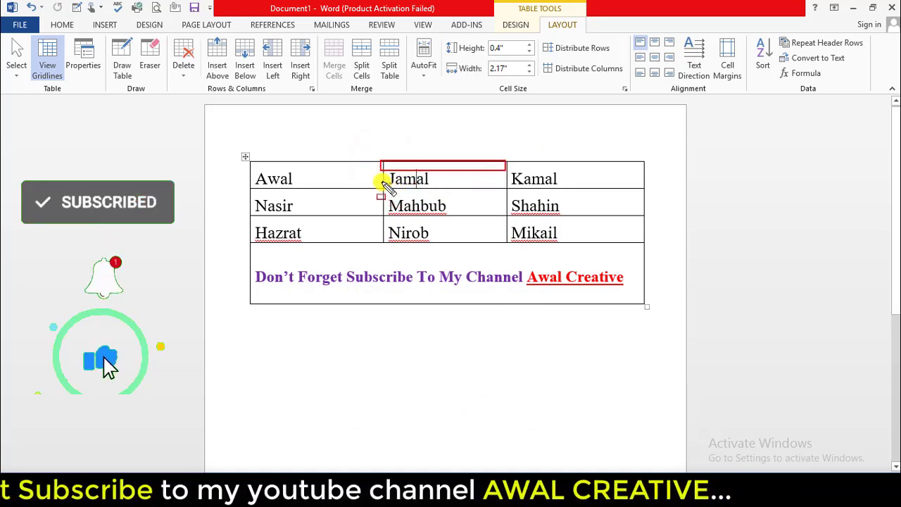
left_click_drag(505, 171, 382, 180)
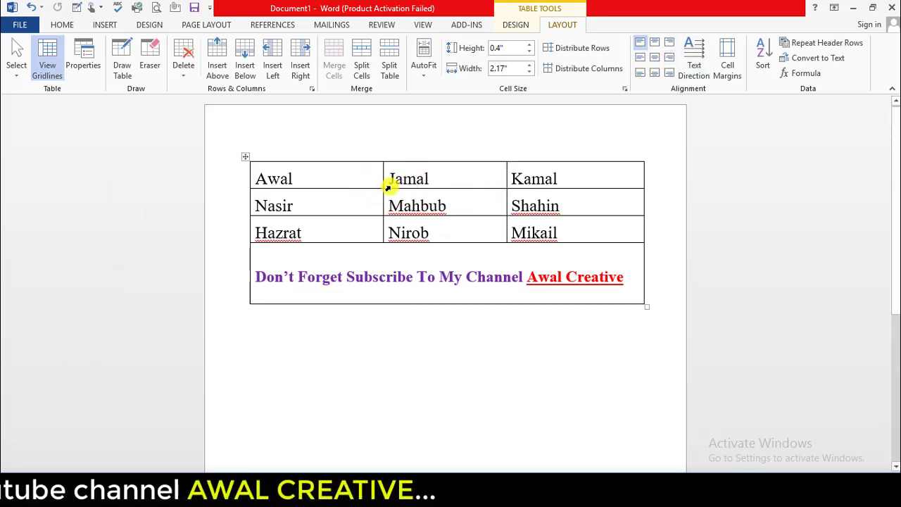
left_click_drag(389, 179, 428, 179)
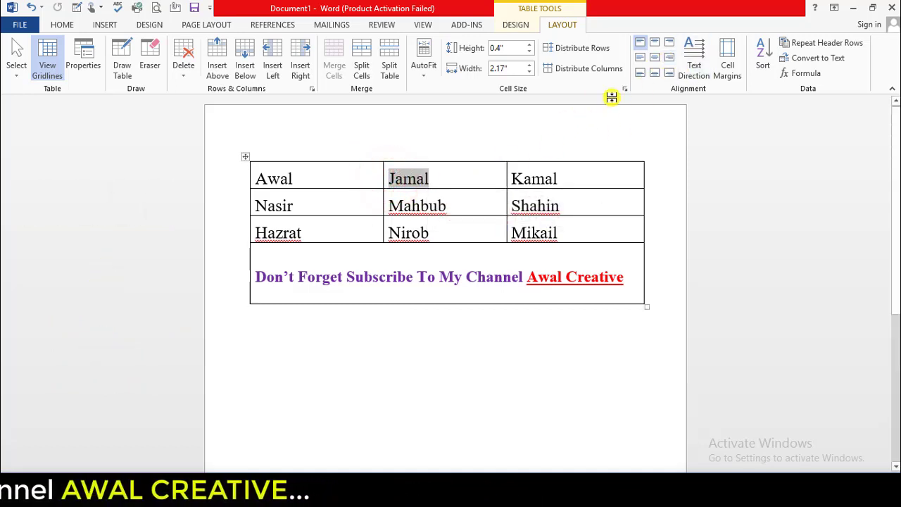
Raise the default bottom cell margin to 0.2" in Table Options and apply it
left_click(731, 62)
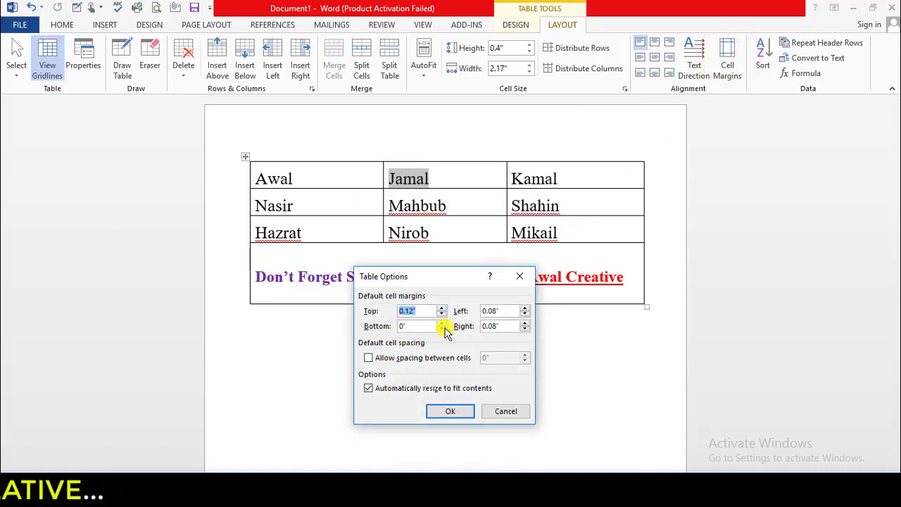
left_click(421, 326)
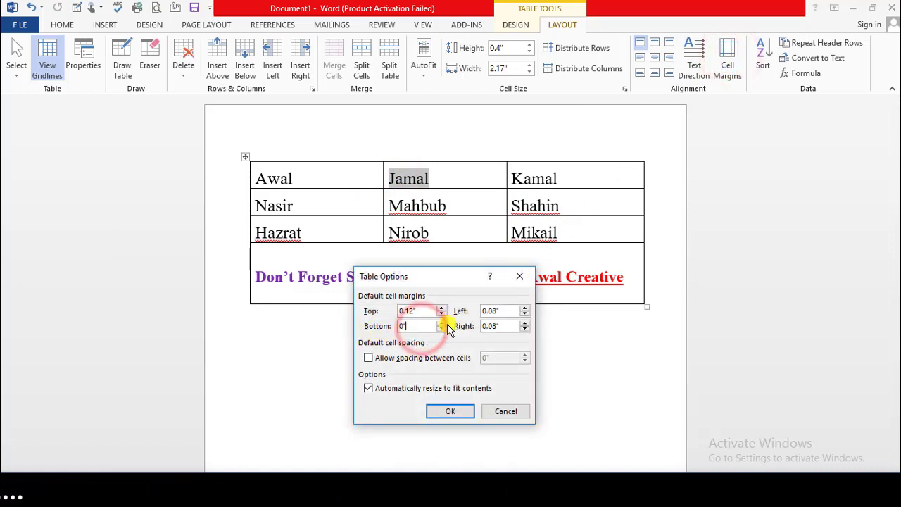
left_click(442, 323)
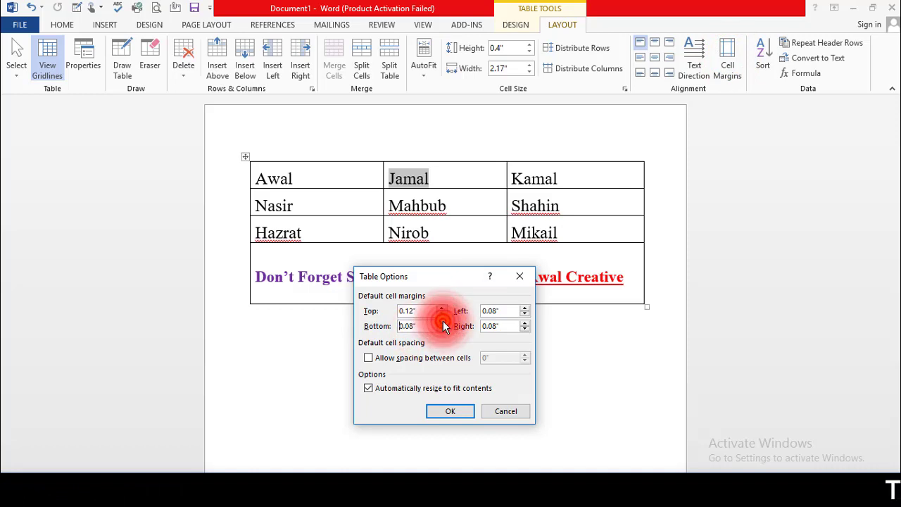
left_click(442, 323)
left_click(442, 323)
left_click(442, 323)
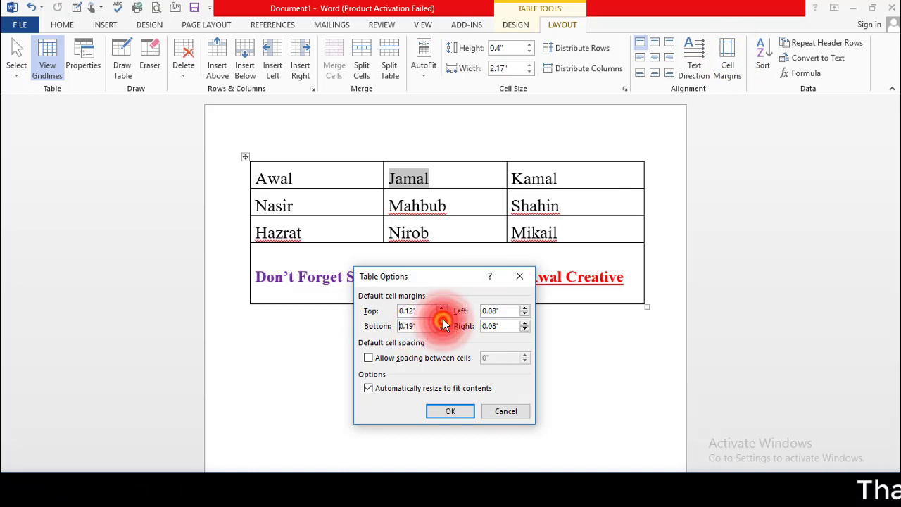
left_click(442, 323)
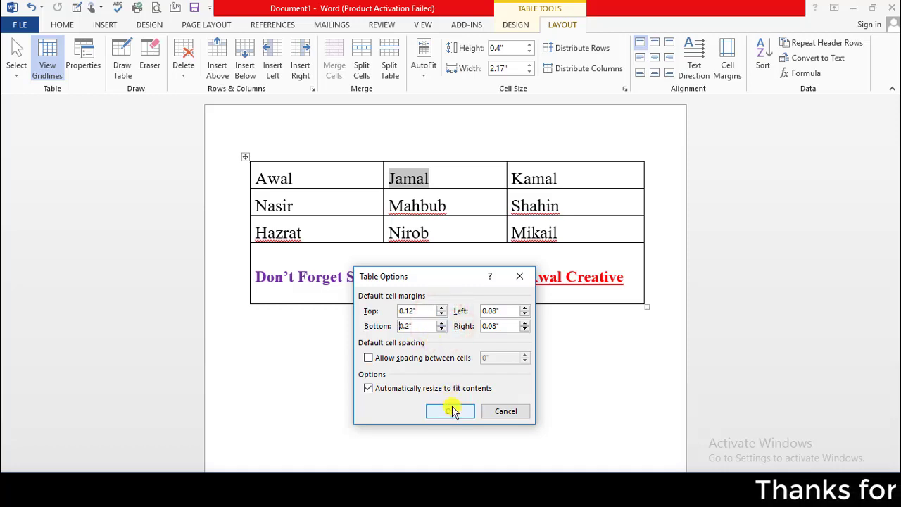
key("Return")
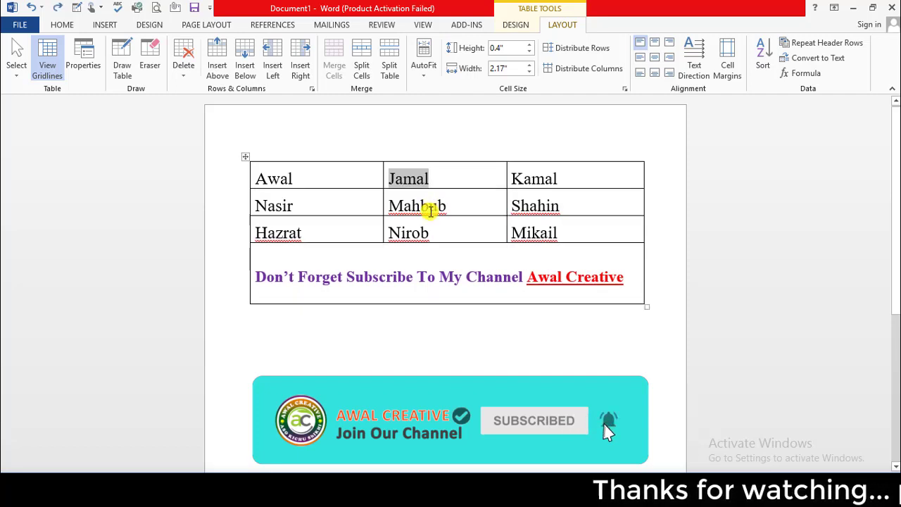
left_click(434, 180)
left_click_drag(392, 178, 427, 180)
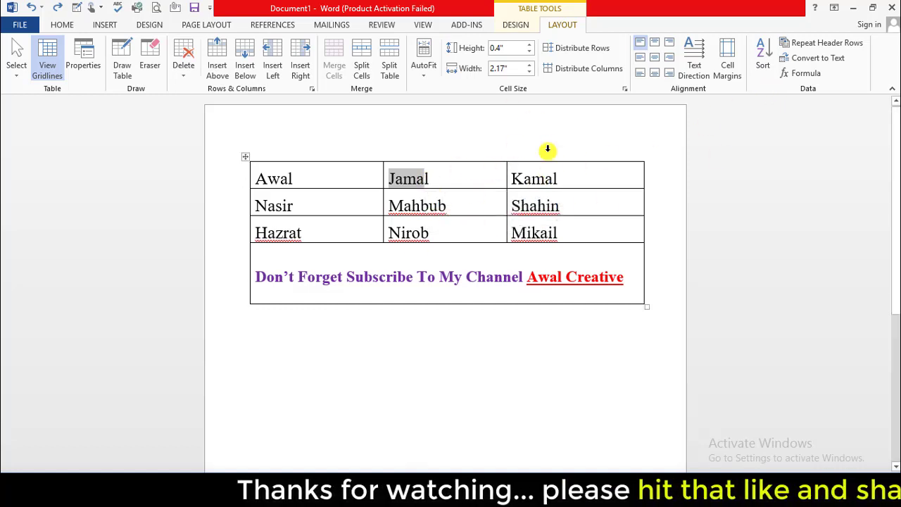
left_click_drag(428, 178, 388, 175)
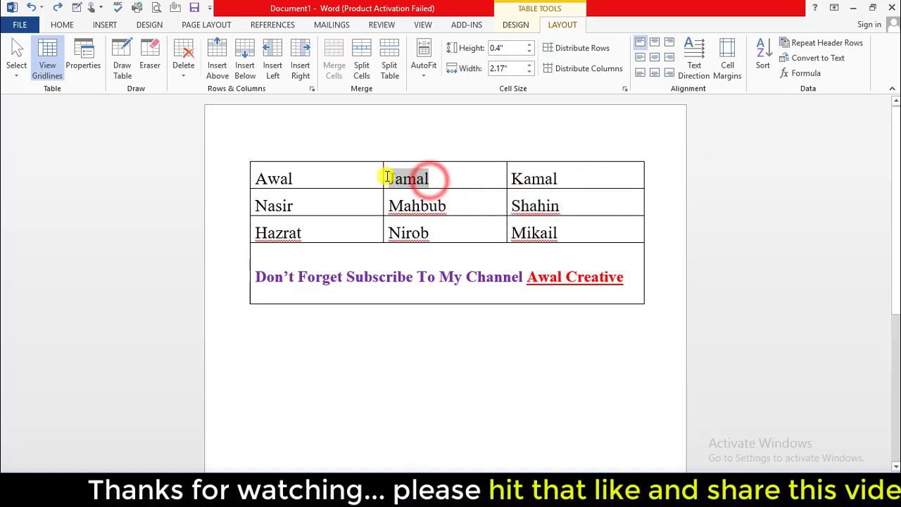
Set 0" top and 0.2" bottom cell margins, correcting the invalid bottom value before applying
left_click(718, 75)
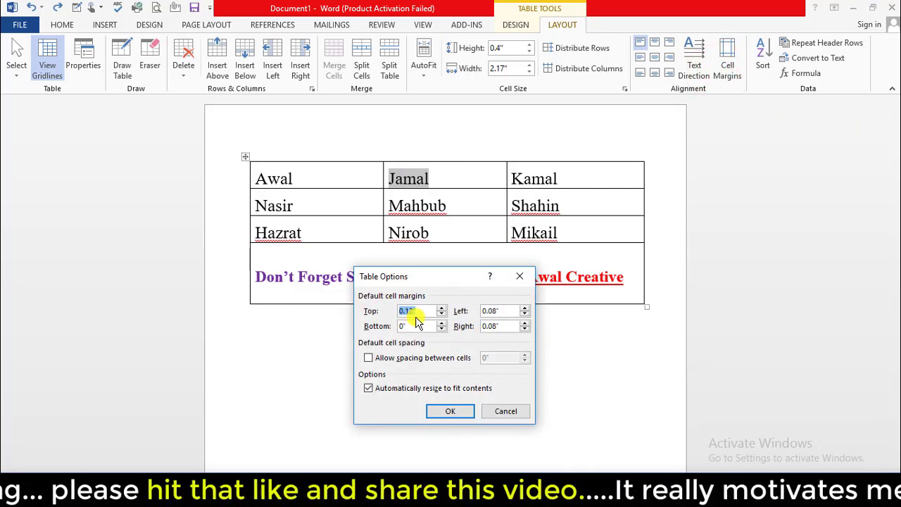
type("0")
left_click(418, 329)
type(".2")
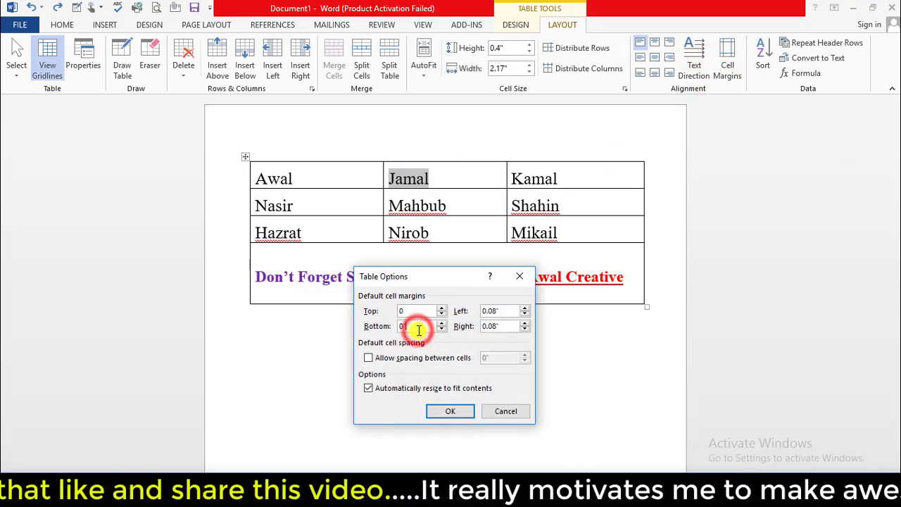
left_click(434, 410)
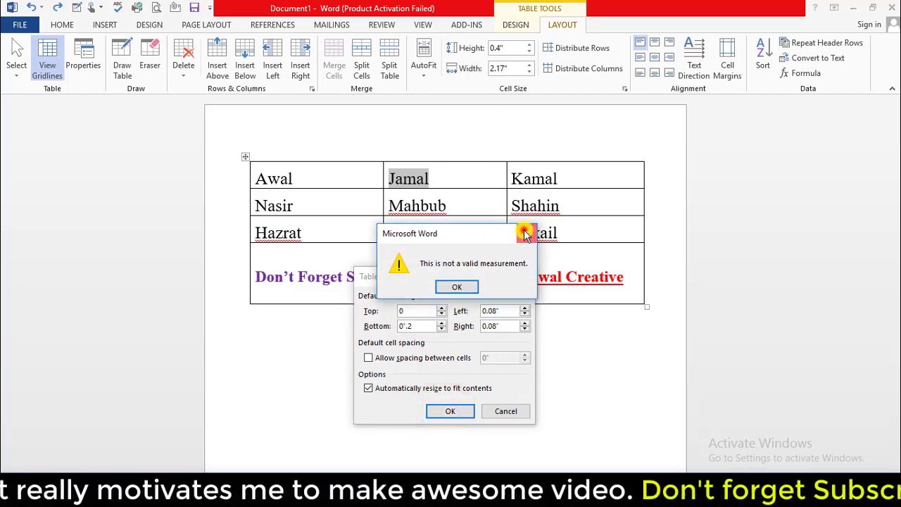
left_click(525, 233)
left_click(415, 326)
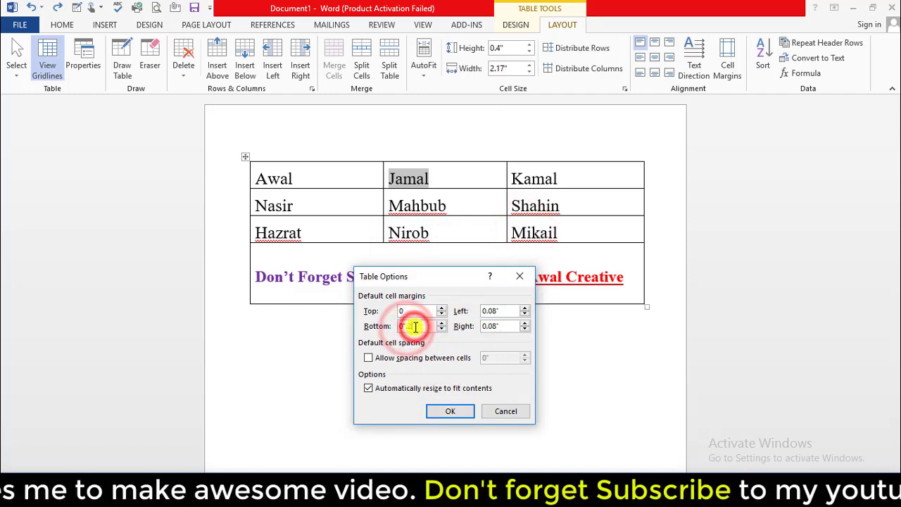
key("BackSpace")
type("0.2")
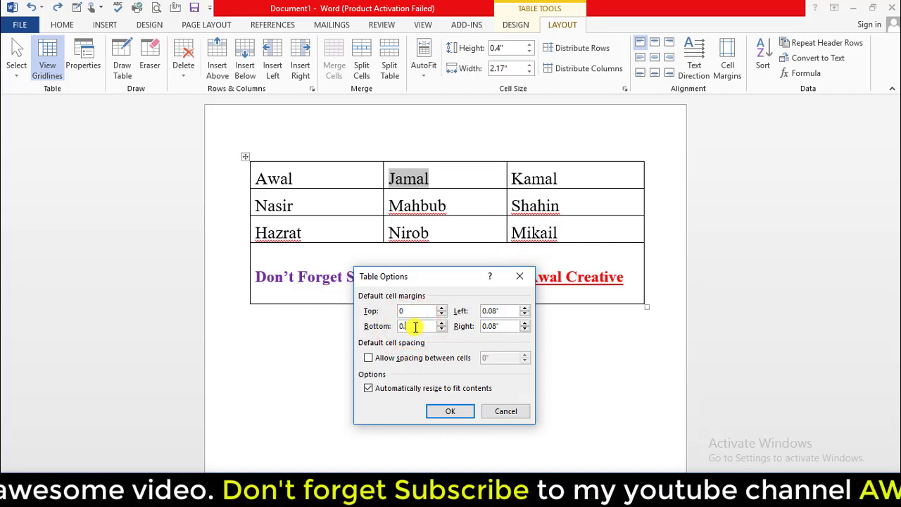
left_click(454, 411)
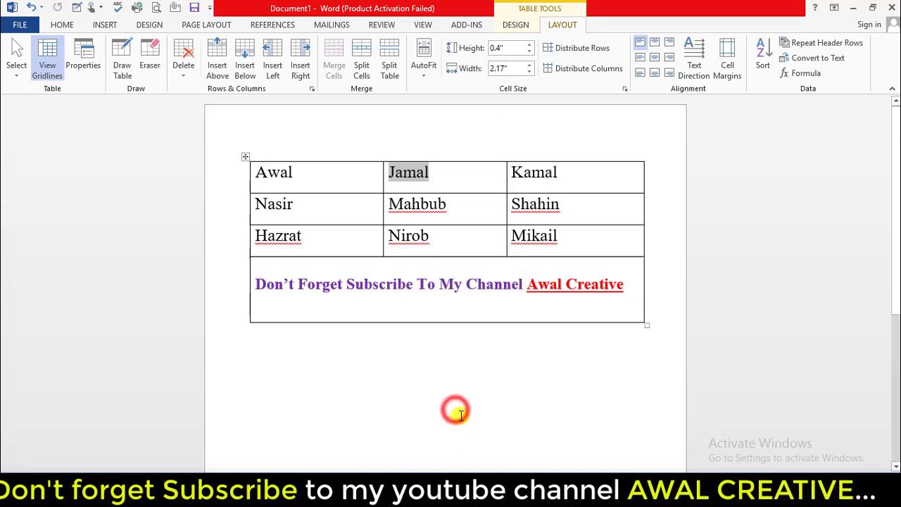
left_click(405, 190)
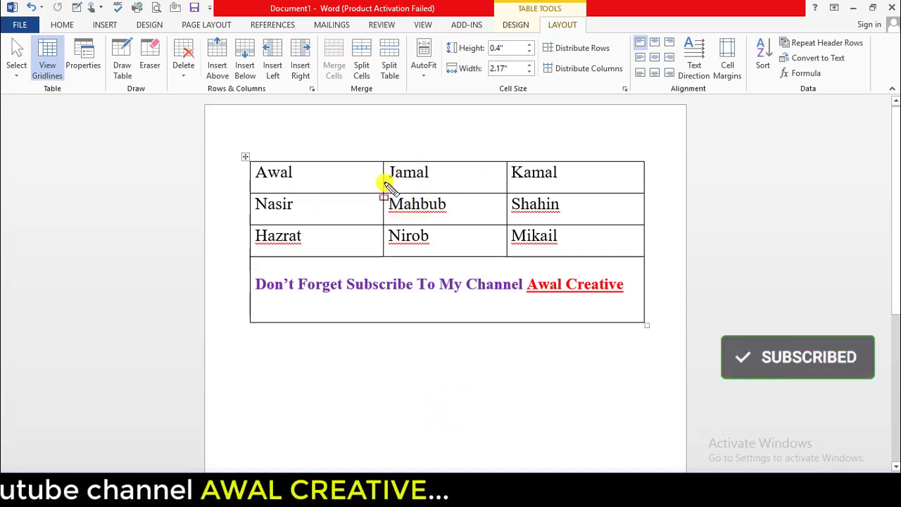
left_click_drag(386, 185, 637, 203)
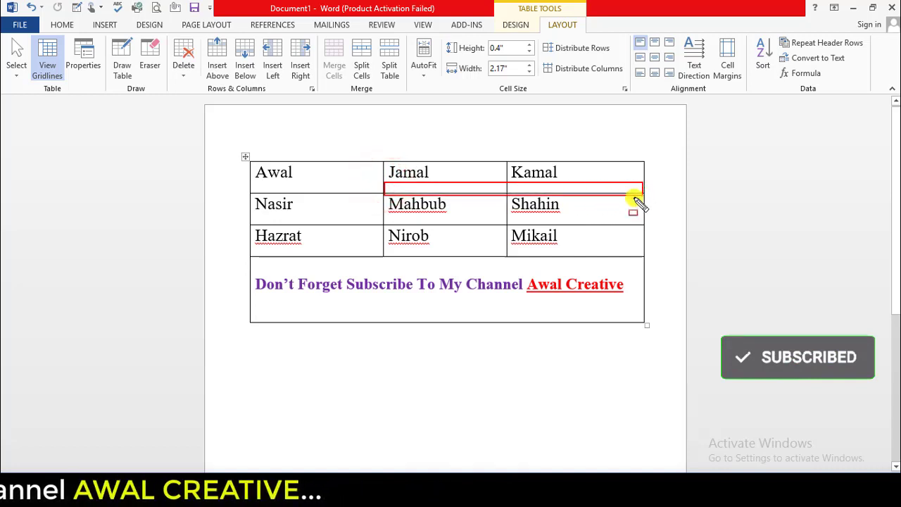
left_click_drag(637, 203, 471, 204)
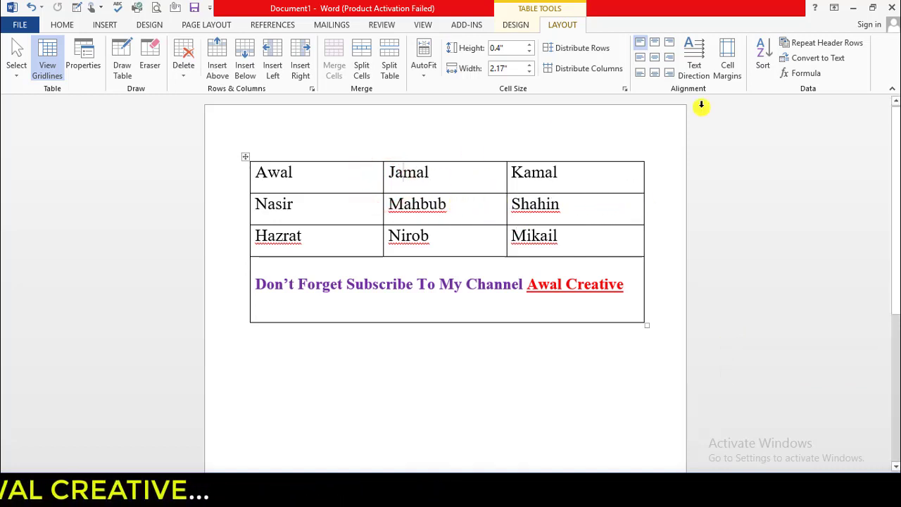
left_click(727, 64)
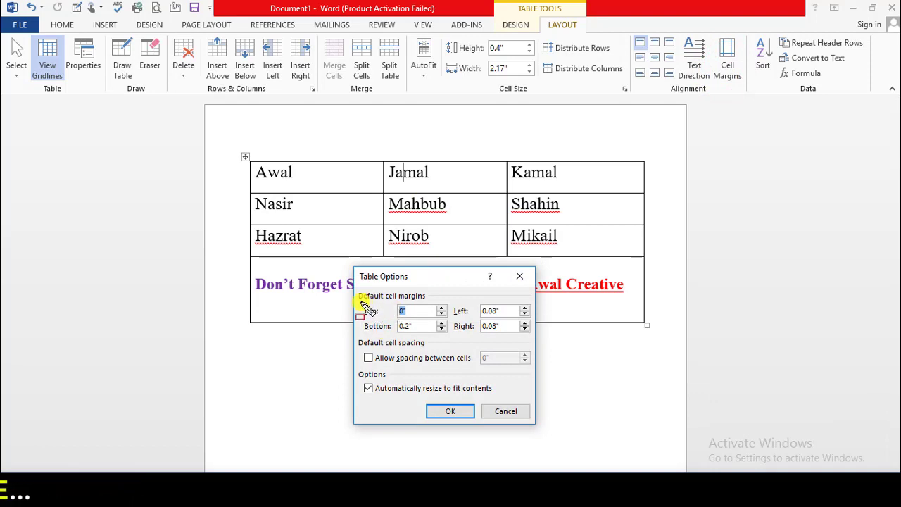
left_click_drag(358, 303, 448, 333)
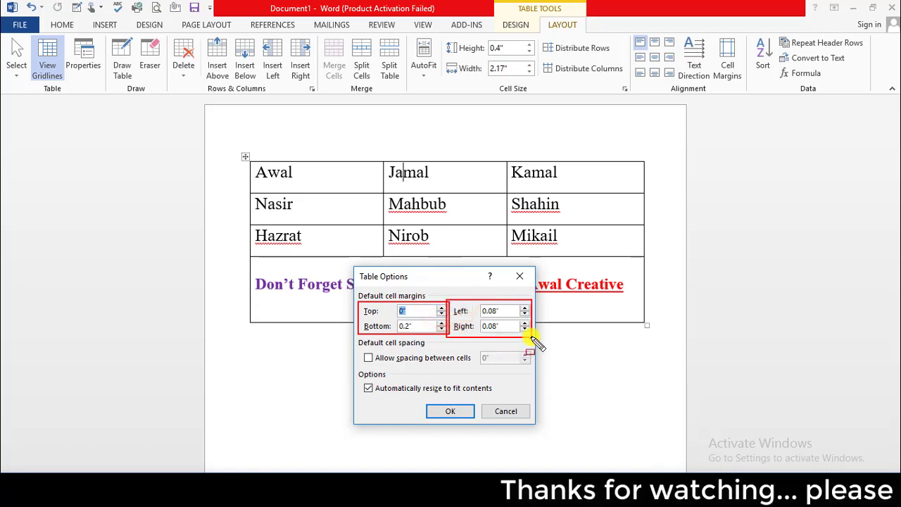
left_click(520, 276)
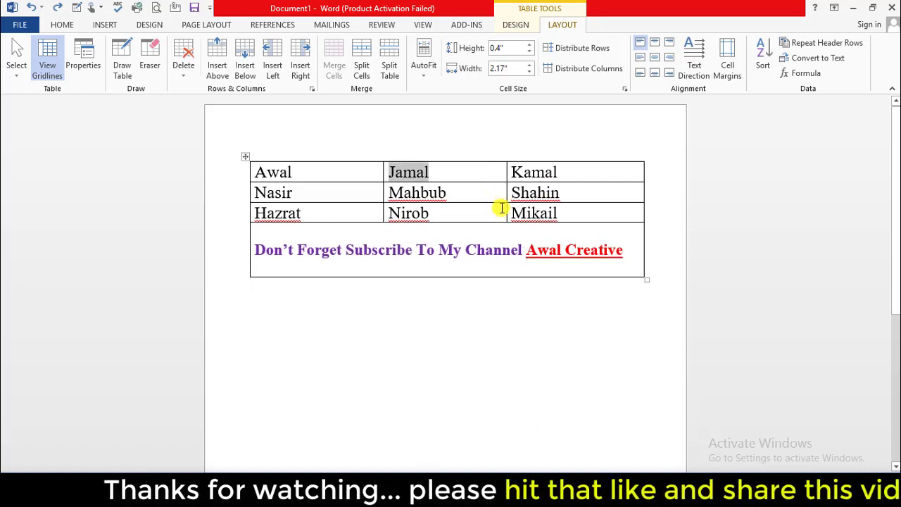
Click through the table to view its compact rows, then select Awal in the first cell
left_click(470, 180)
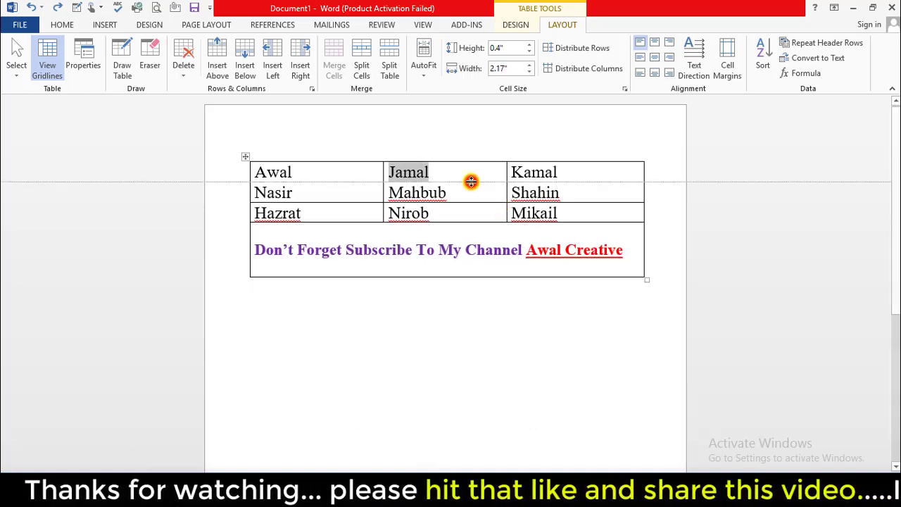
left_click(391, 174)
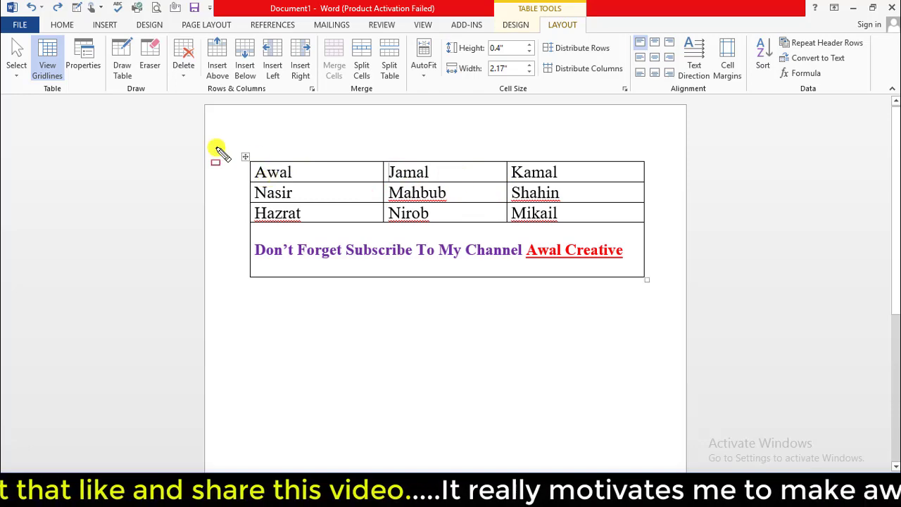
left_click_drag(247, 158, 247, 274)
left_click_drag(381, 160, 380, 215)
left_click_drag(508, 165, 507, 226)
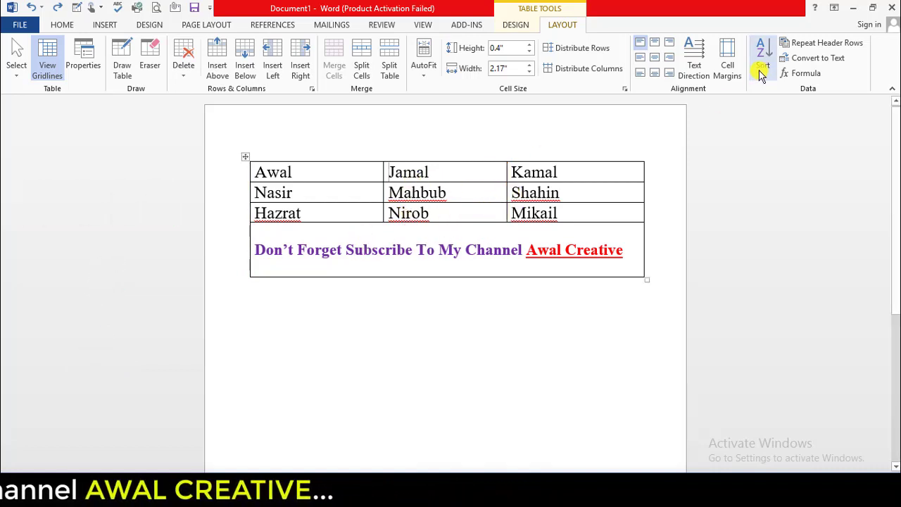
double_click(299, 173)
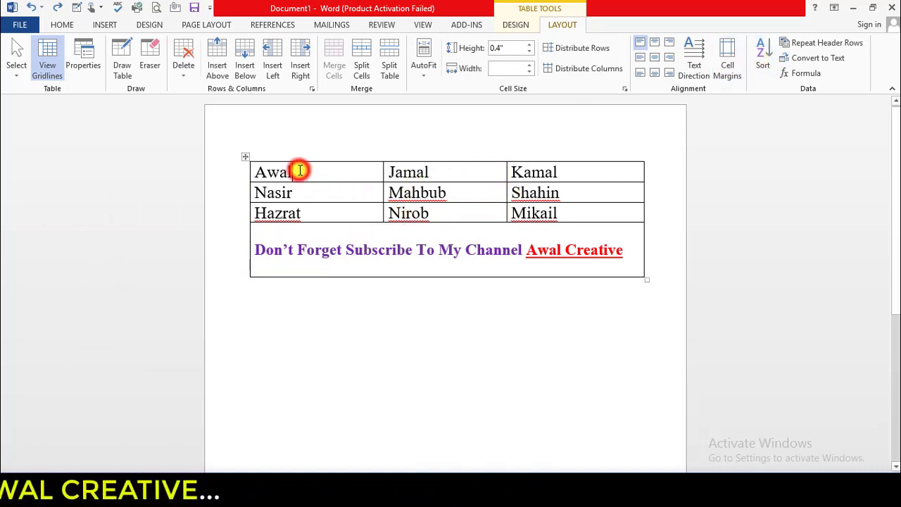
Set the table's default left cell margin to 0.2" in Table Options and confirm
left_click(725, 65)
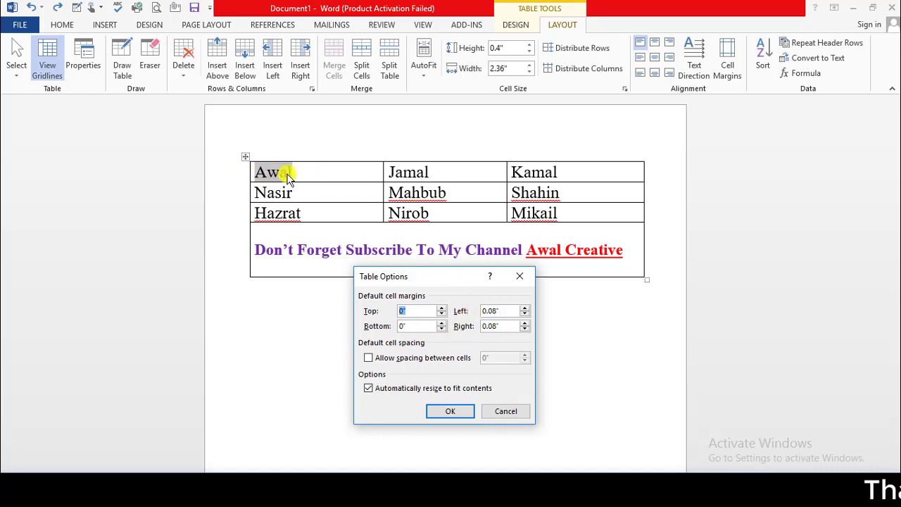
left_click_drag(225, 123, 279, 350)
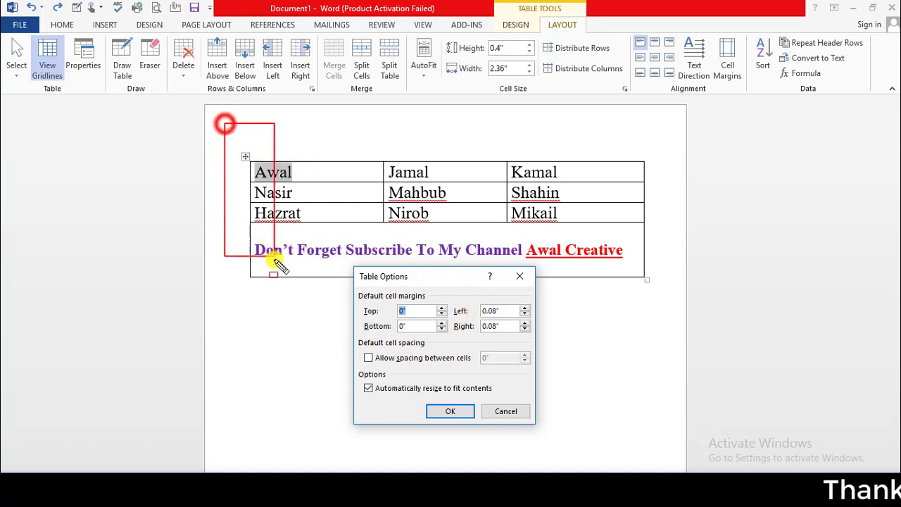
left_click_drag(609, 140, 637, 297)
left_click_drag(653, 365, 653, 366)
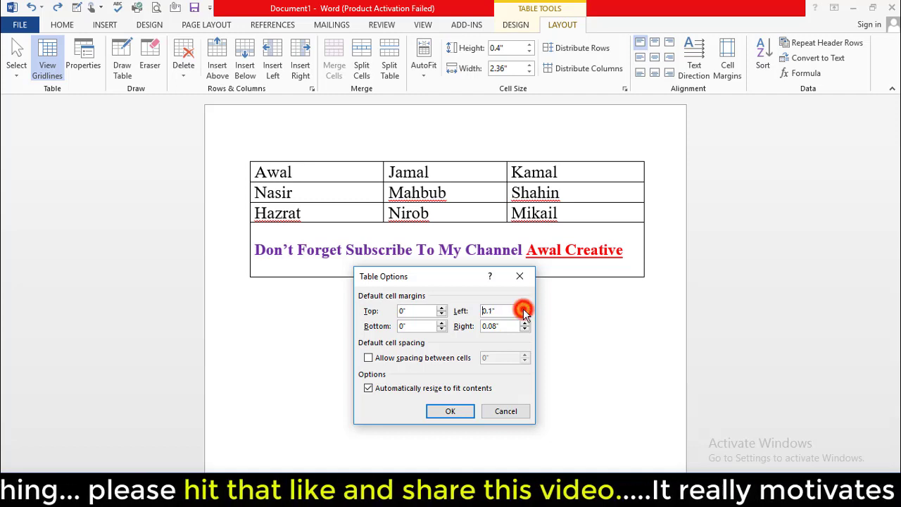
left_click(524, 307)
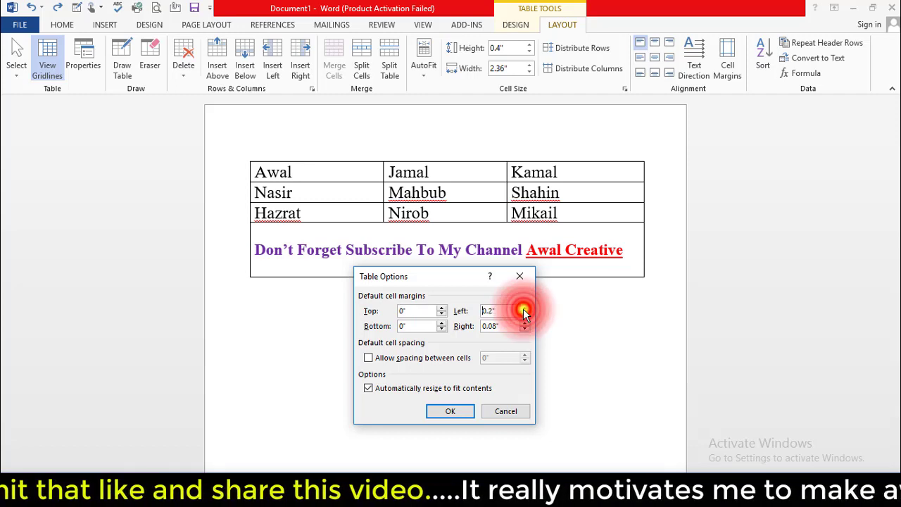
left_click(448, 413)
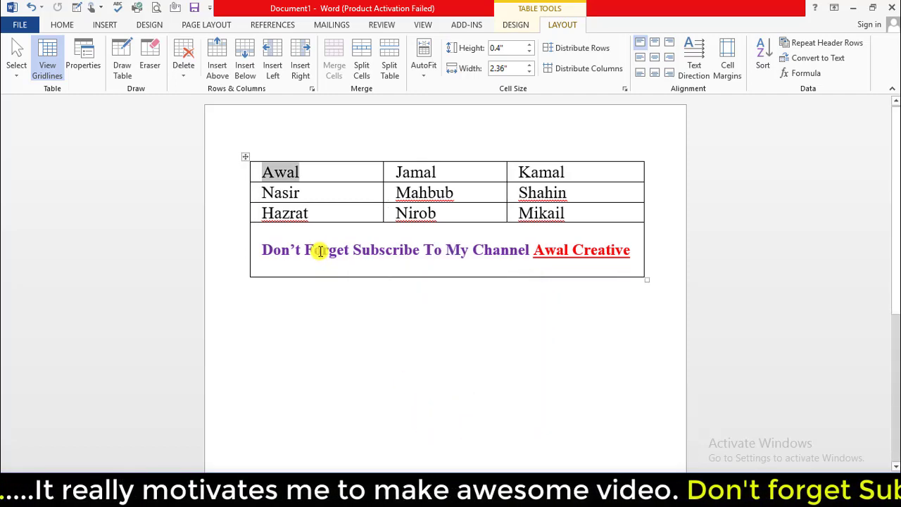
Select the name cells in the table, starting from the Nasir and Awal cells
left_click(255, 194)
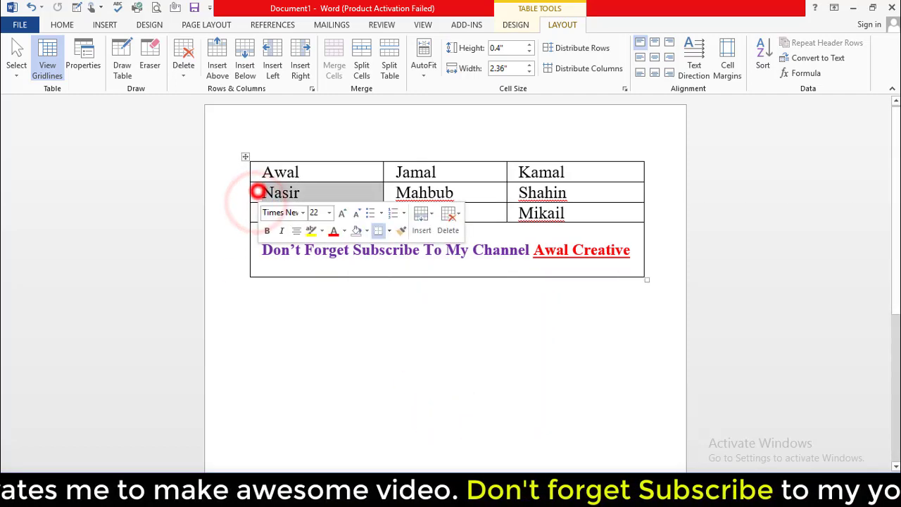
left_click(345, 178)
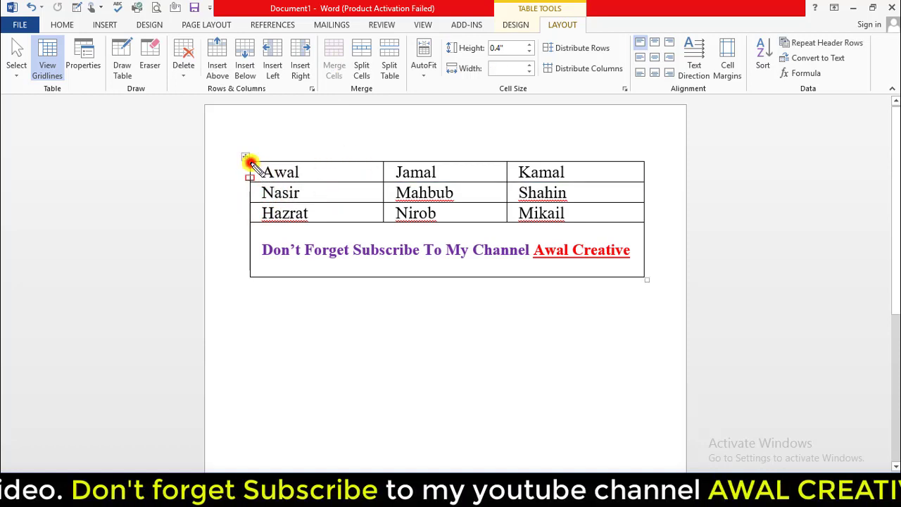
left_click_drag(251, 164, 262, 226)
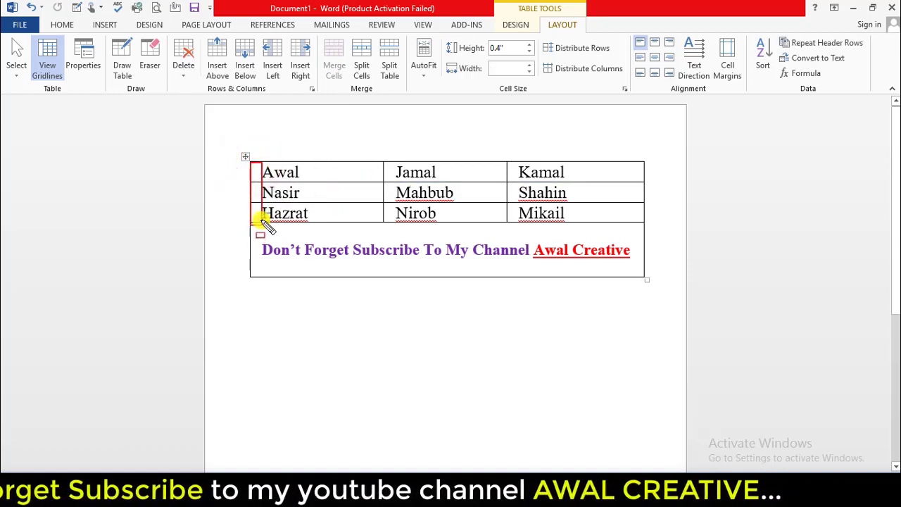
Set the table's default left cell margin to 0.28" and bring up the cell margin settings again
left_click(732, 59)
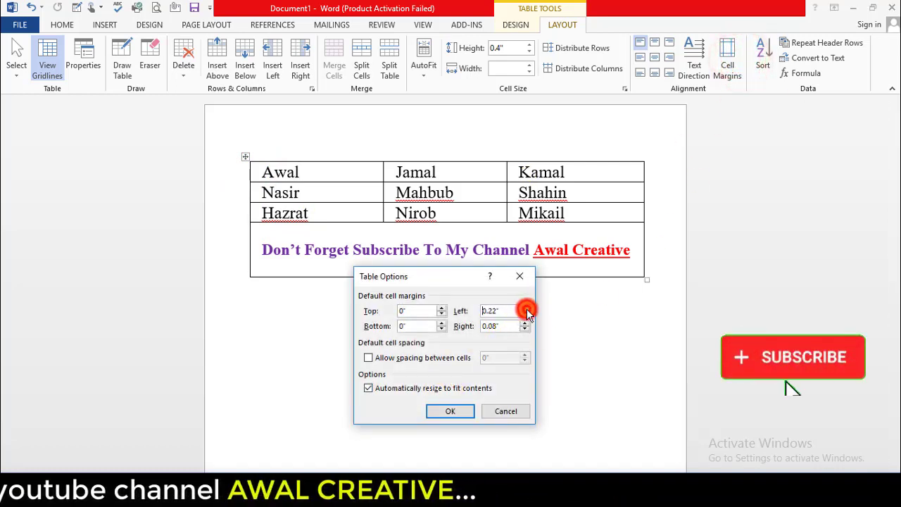
left_click(528, 312)
left_click(448, 412)
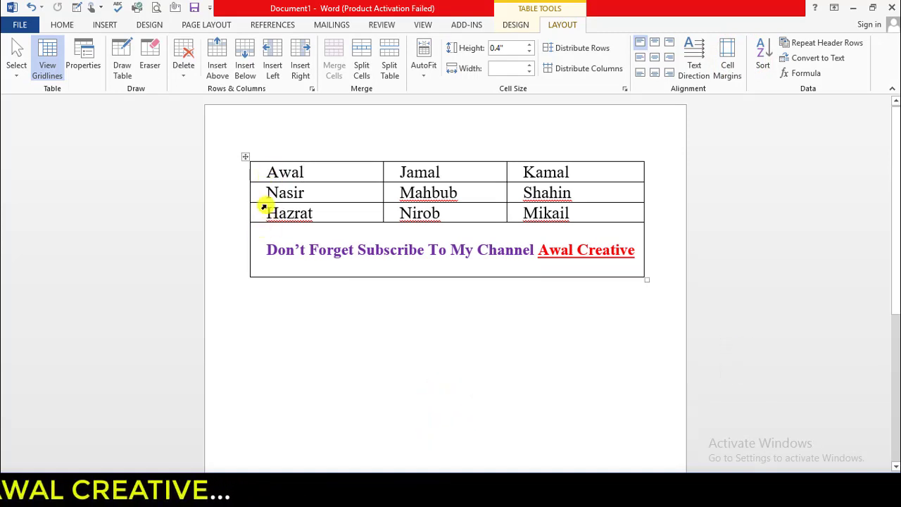
left_click(727, 67)
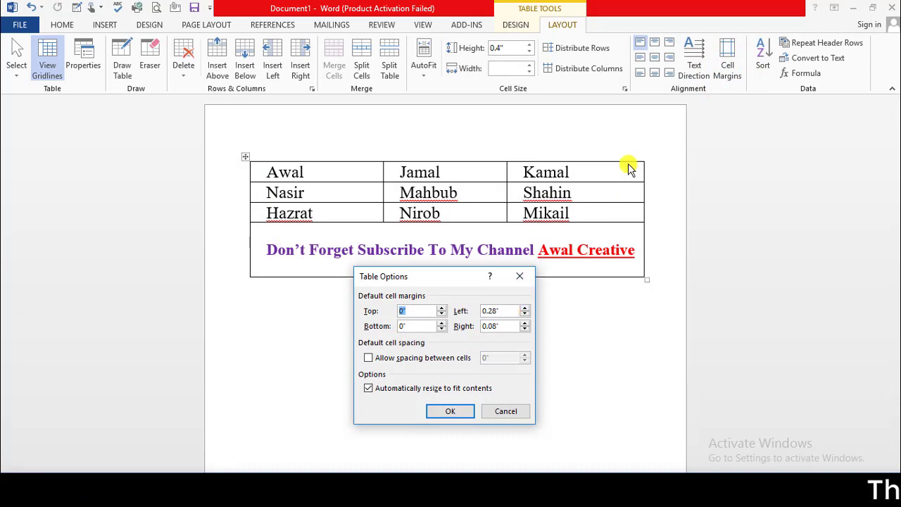
Close Table Options without changes, keeping the 0.28" left margin, and select the three name rows
left_click_drag(629, 154, 660, 310)
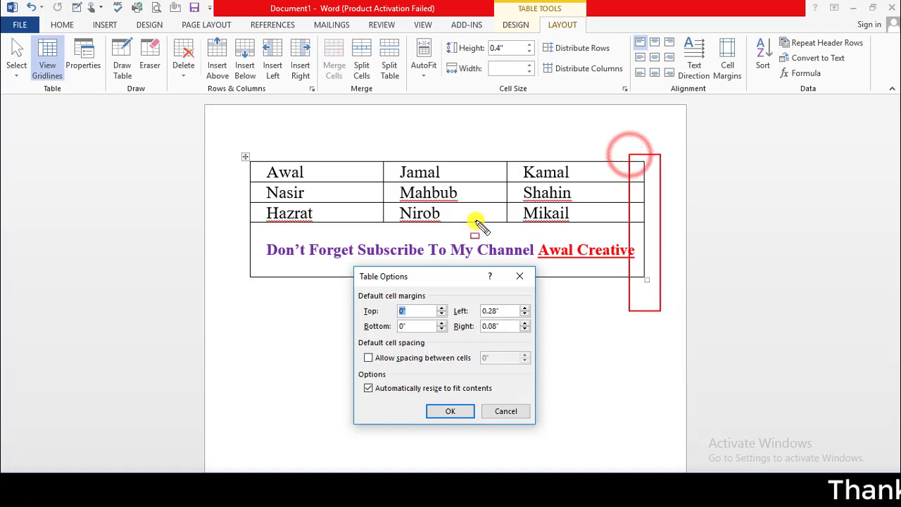
left_click_drag(473, 144, 509, 237)
left_click_drag(353, 145, 382, 255)
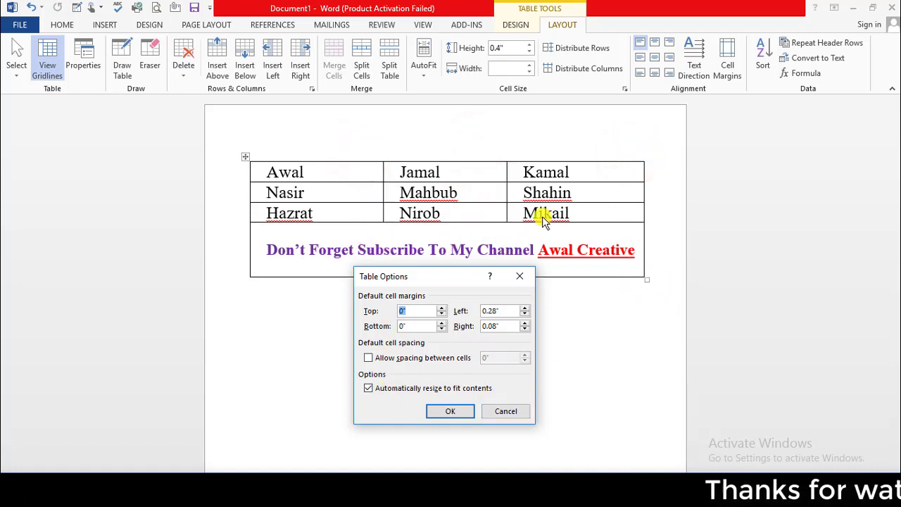
left_click(518, 278)
left_click_drag(266, 172, 574, 215)
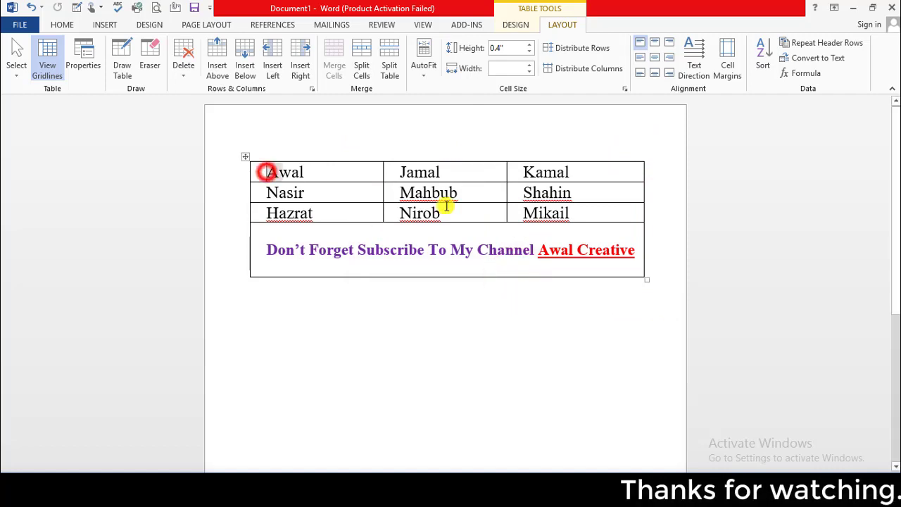
Apply Align Top Right to all nine names in the three table rows
left_click(667, 43)
left_click(382, 200)
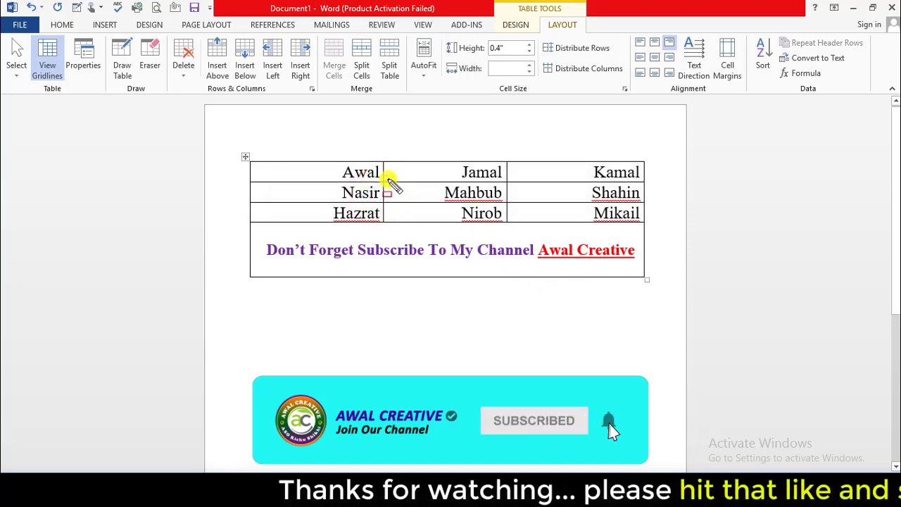
left_click_drag(380, 172, 387, 224)
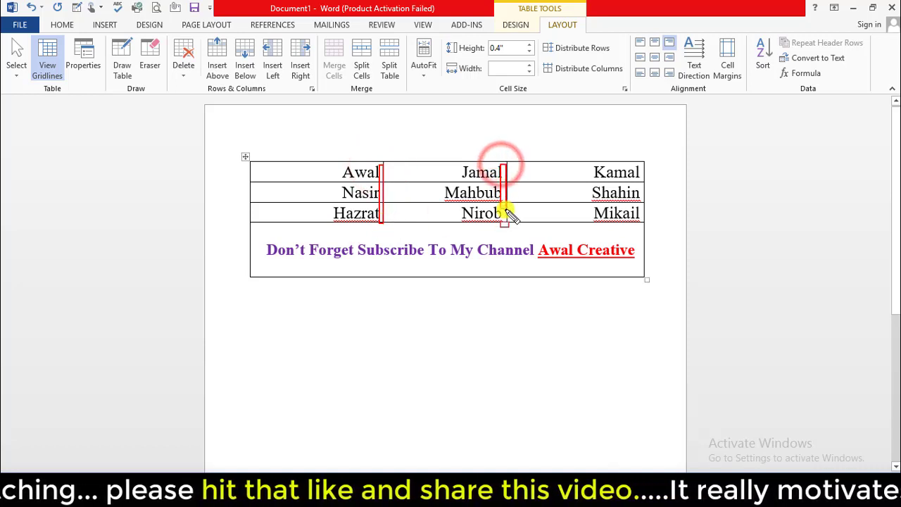
left_click_drag(501, 178, 507, 220)
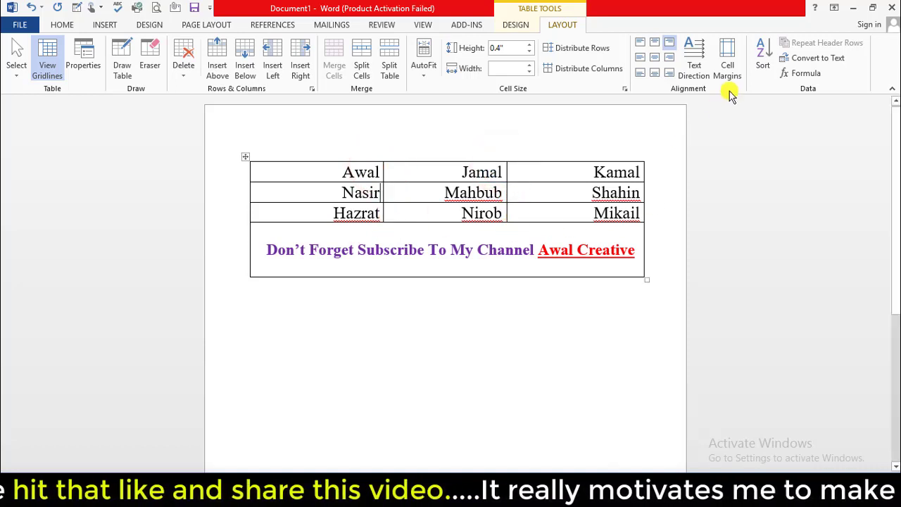
Raise the table's default right cell margin to 0.49"
left_click(727, 58)
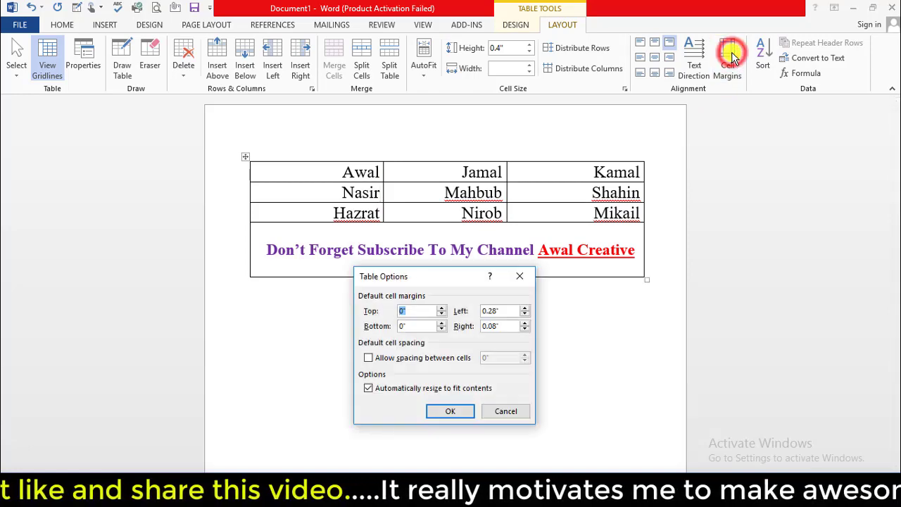
left_click(525, 323)
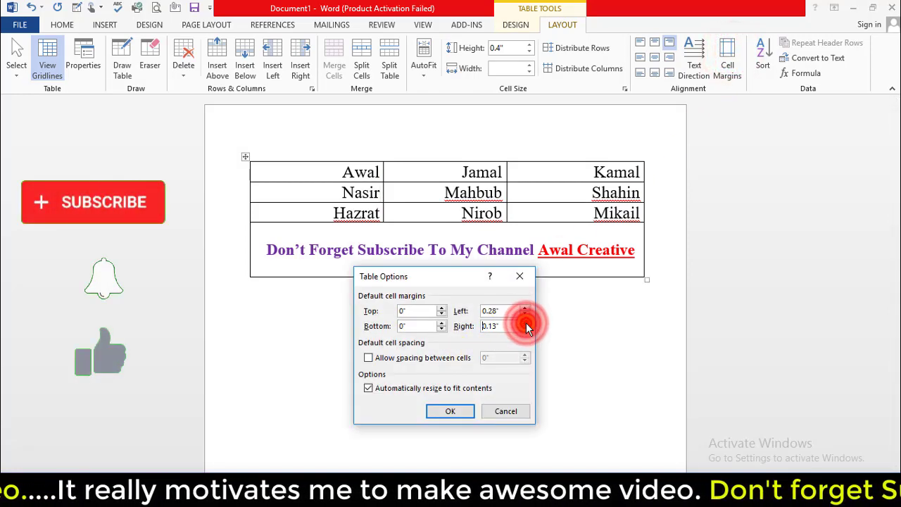
left_click(525, 323)
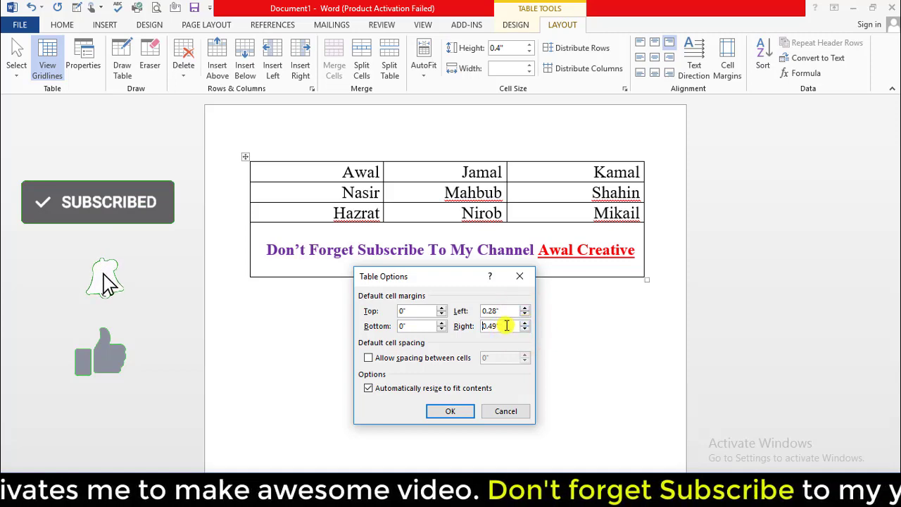
left_click(451, 412)
Undo the stray empty column that appeared in the table
left_click(383, 156)
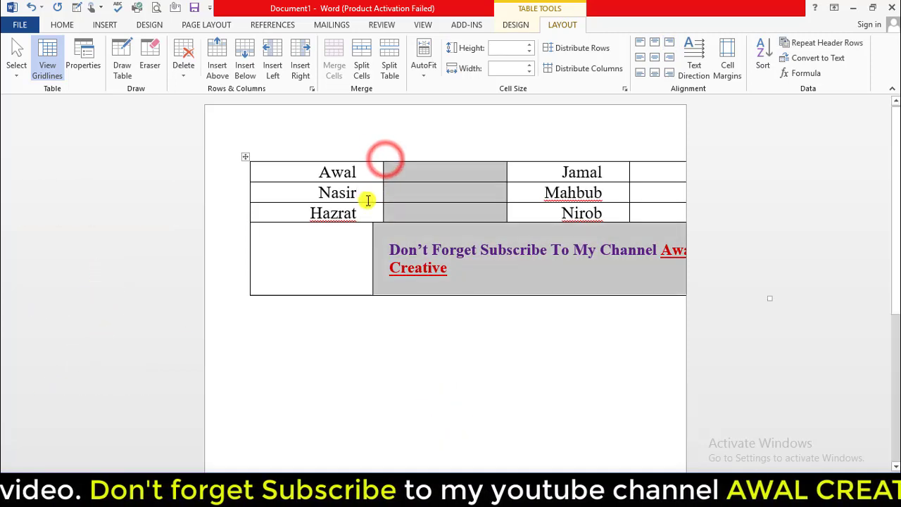
left_click(368, 179)
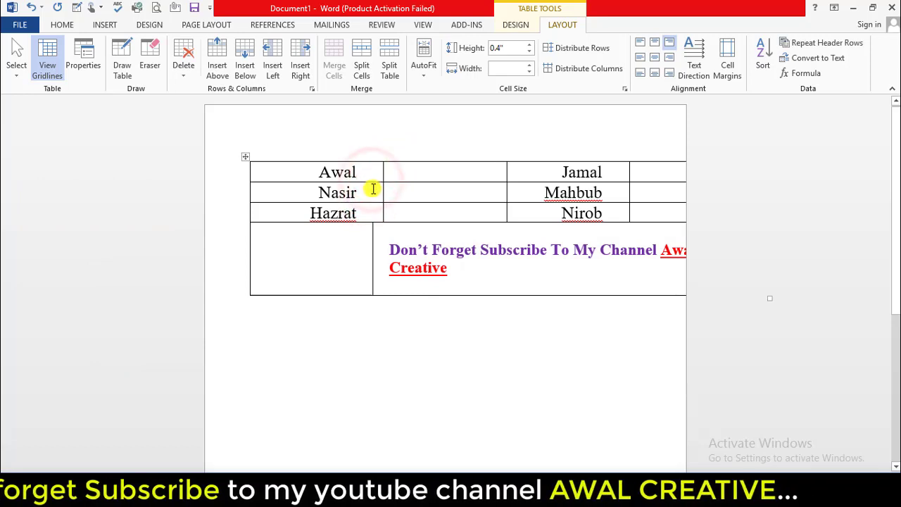
key("ctrl+z")
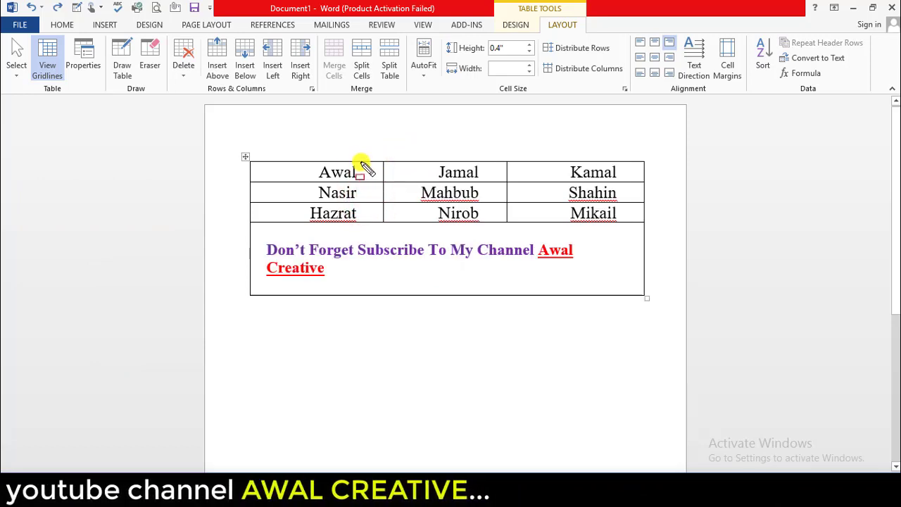
mouse_move(360, 163)
left_mouse_down()
mouse_move(380, 222)
mouse_move(390, 225)
left_mouse_up()
left_click_drag(373, 175, 373, 171)
type("lll")
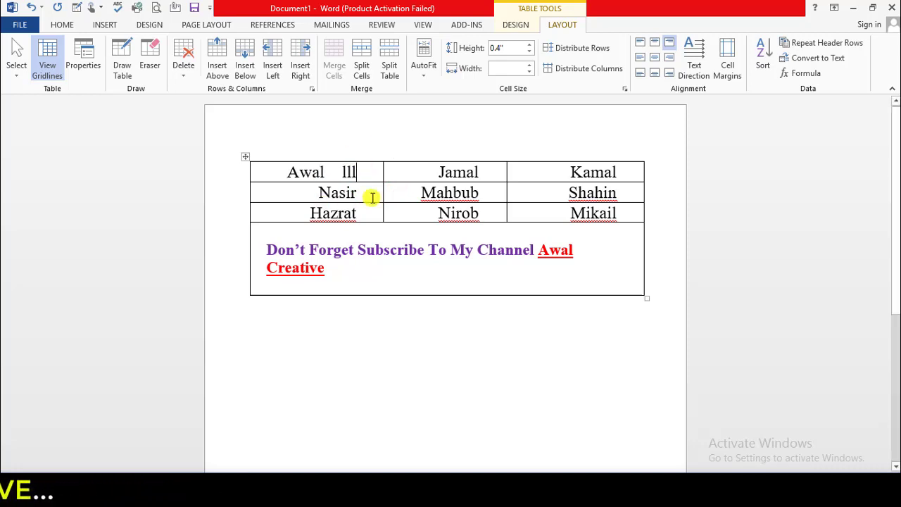
type("jjjjjjj")
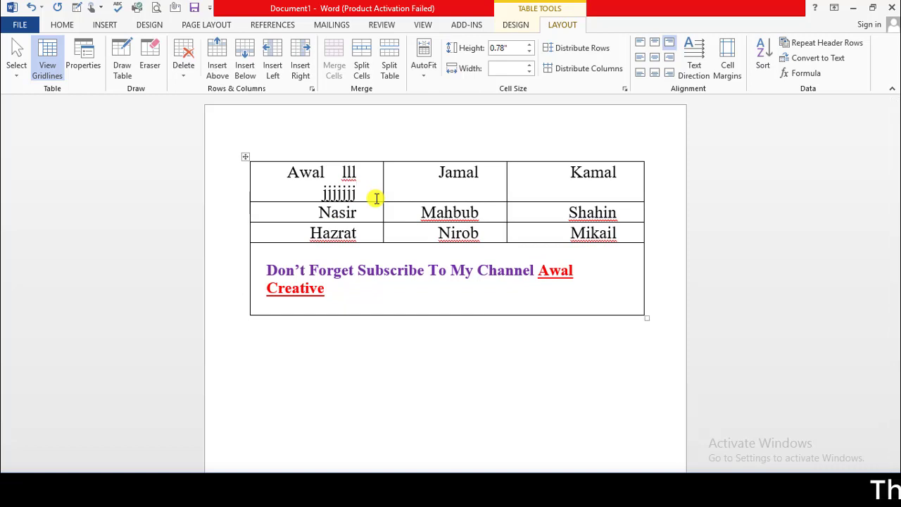
key("BackSpace")
key("BackSpace")
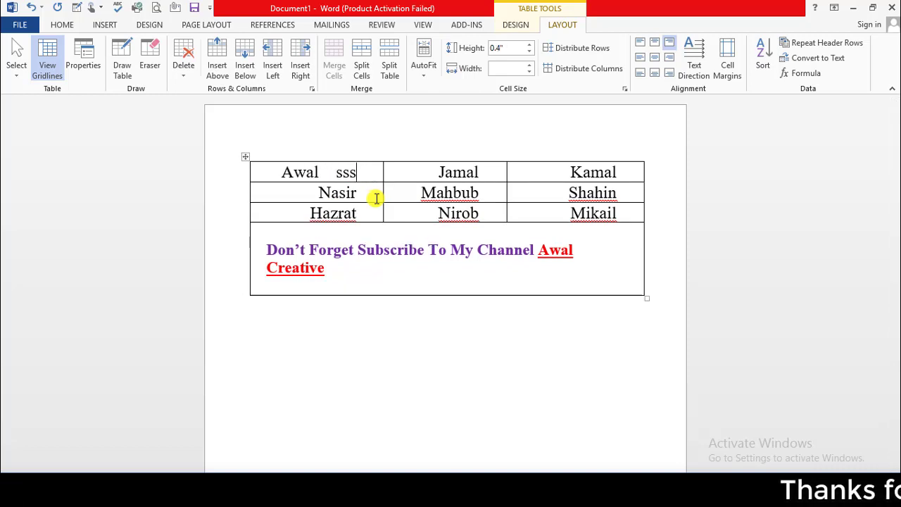
type("sss")
key("BackSpace")
key("BackSpace")
key("BackSpace")
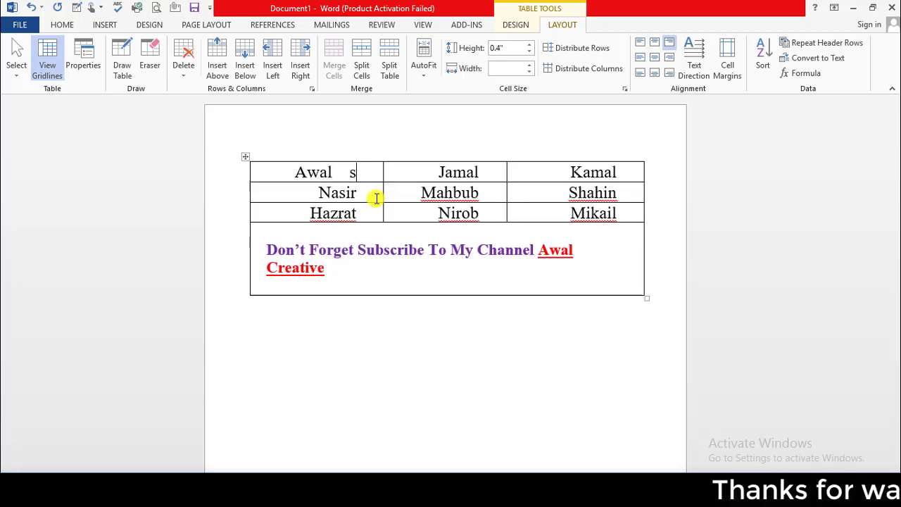
Show Table Options with margins 0" top/bottom, 0.28" left, 0.49" right, moved lower
left_click(725, 62)
left_click_drag(443, 278, 415, 314)
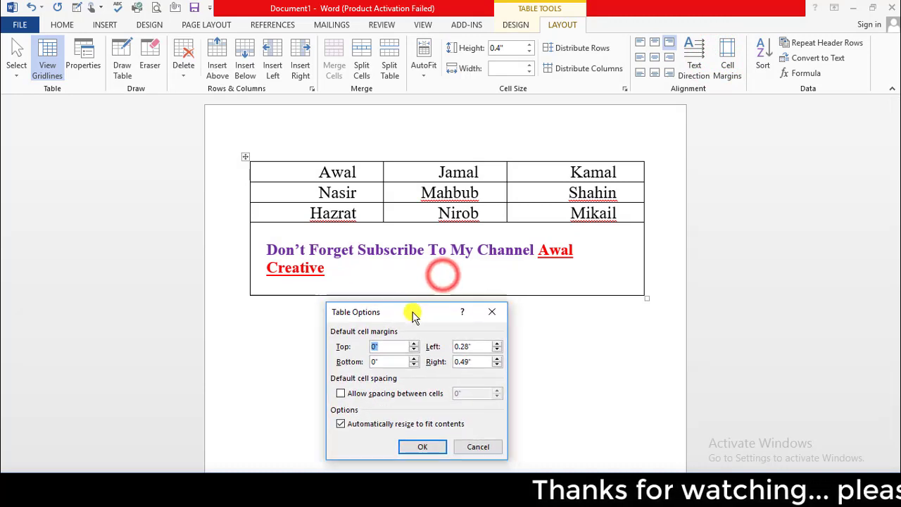